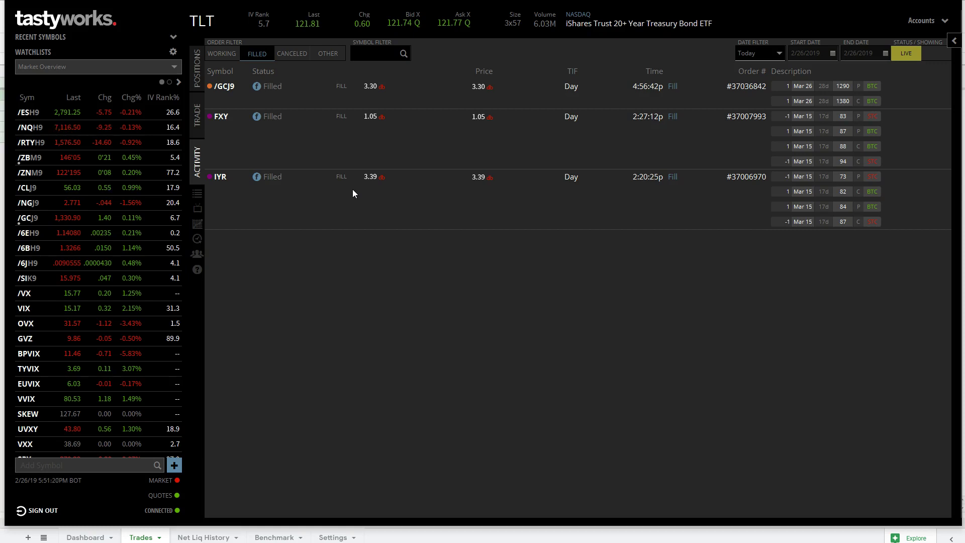
Switch to the 2019-Trade and Portfolio Tracking spreadsheet and total the Profit values of the filtered IC 20 (5W) trades.
click(357, 188)
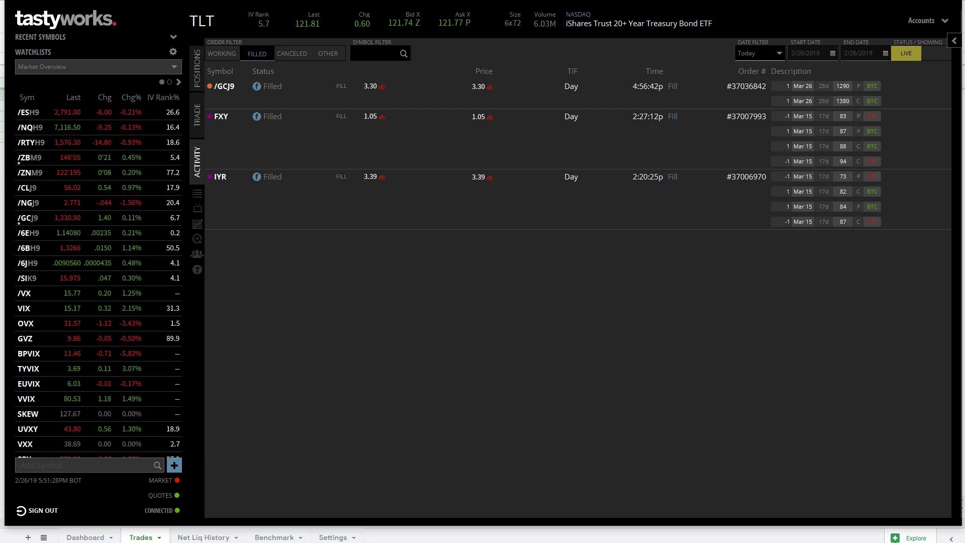
key(alt+Tab)
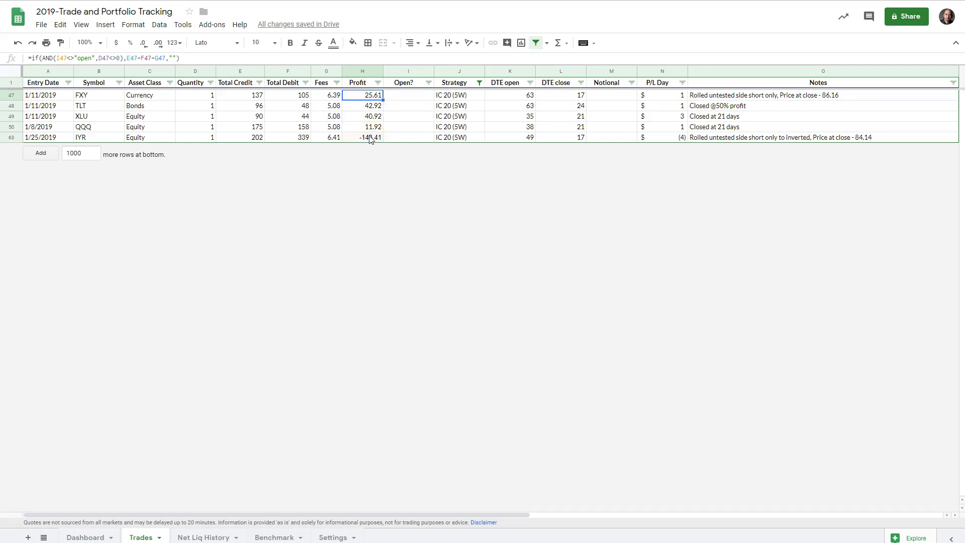
drag(370, 136, 368, 100)
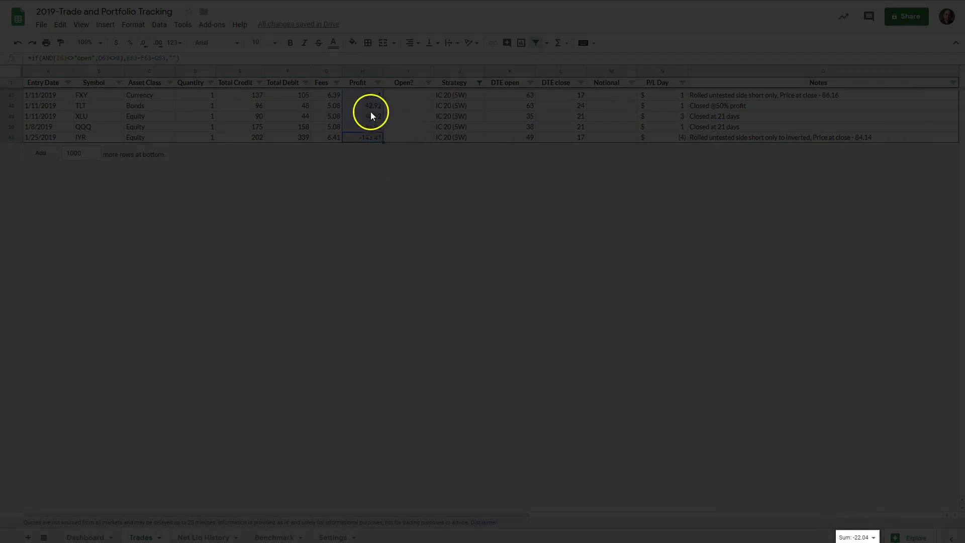
Review the closed TLT, XLU and QQQ trades in the Trades sheet, checking their profits and days to expiration at close.
click(369, 104)
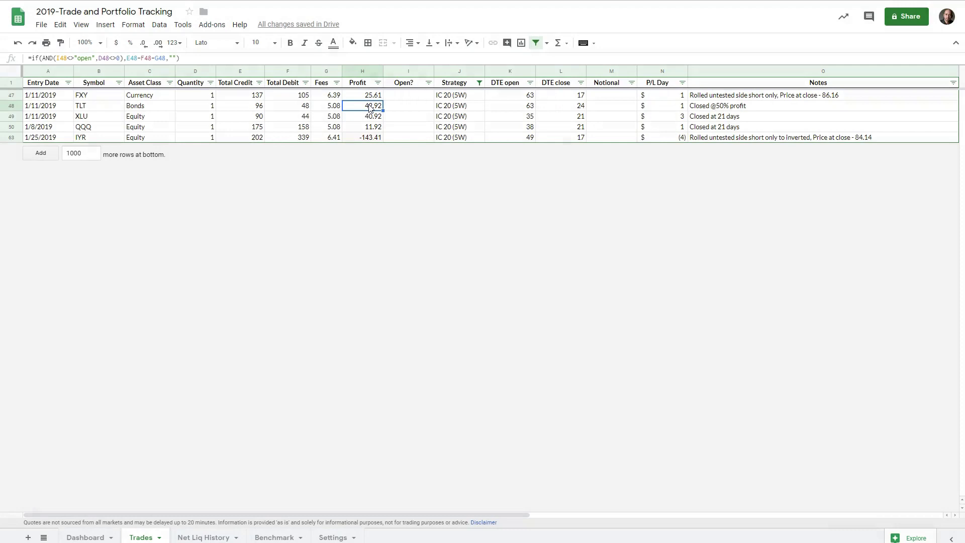
click(358, 108)
click(11, 105)
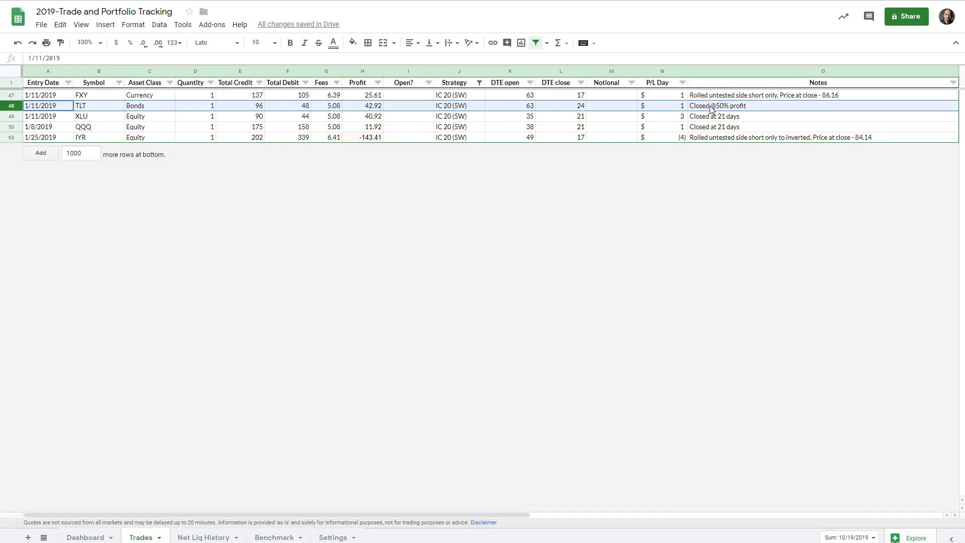
click(10, 114)
click(11, 126)
shift+click(11, 115)
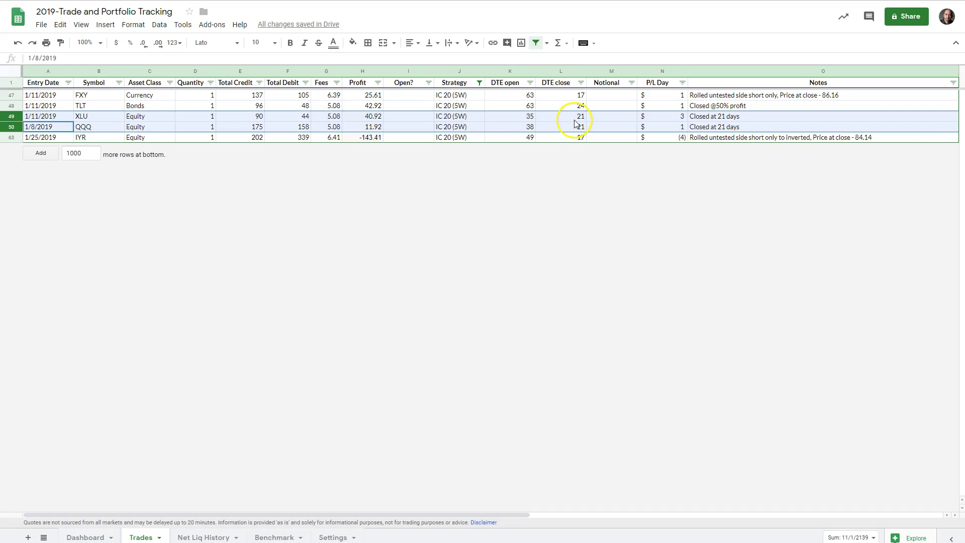
click(367, 117)
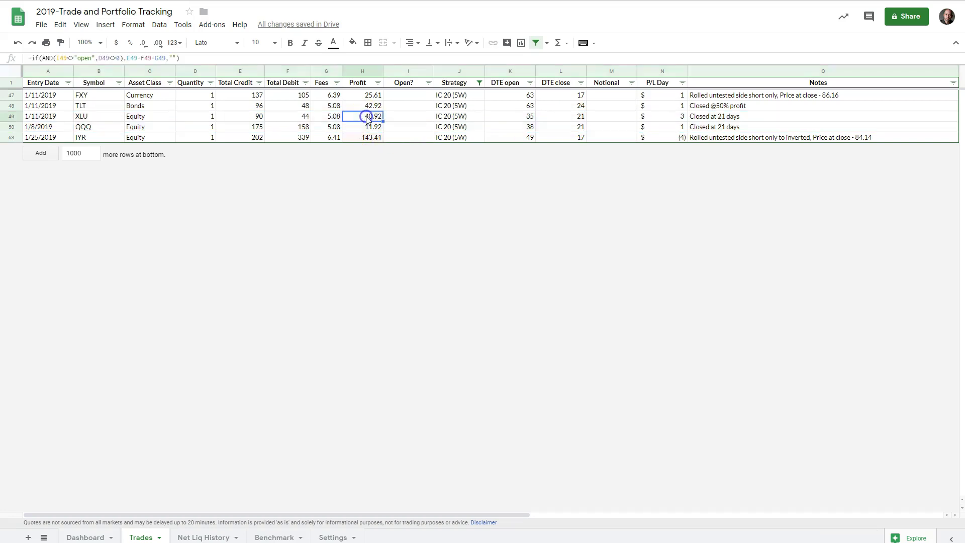
click(370, 129)
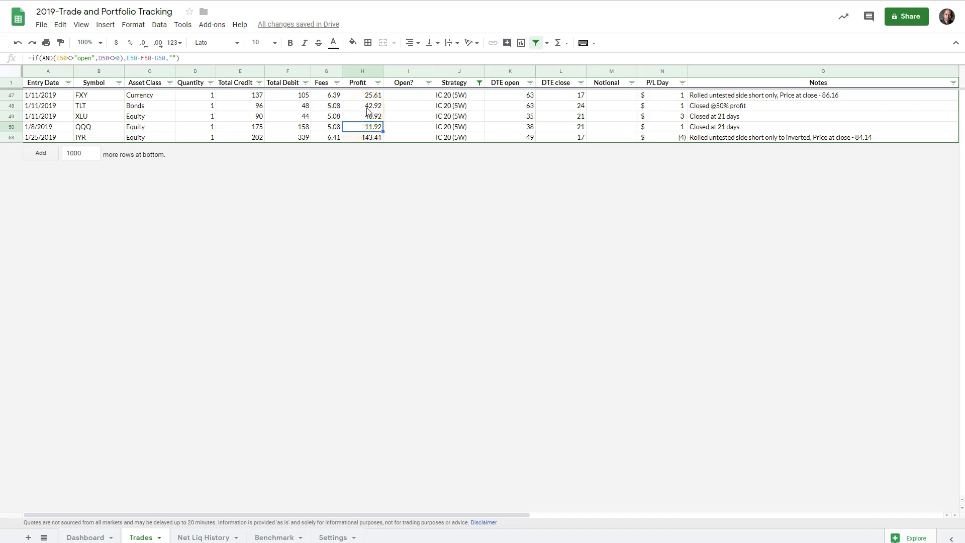
Highlight the FXY trade row, switch to the FXY chart in TradingView and read the note on the January 2019 entry marker.
click(12, 97)
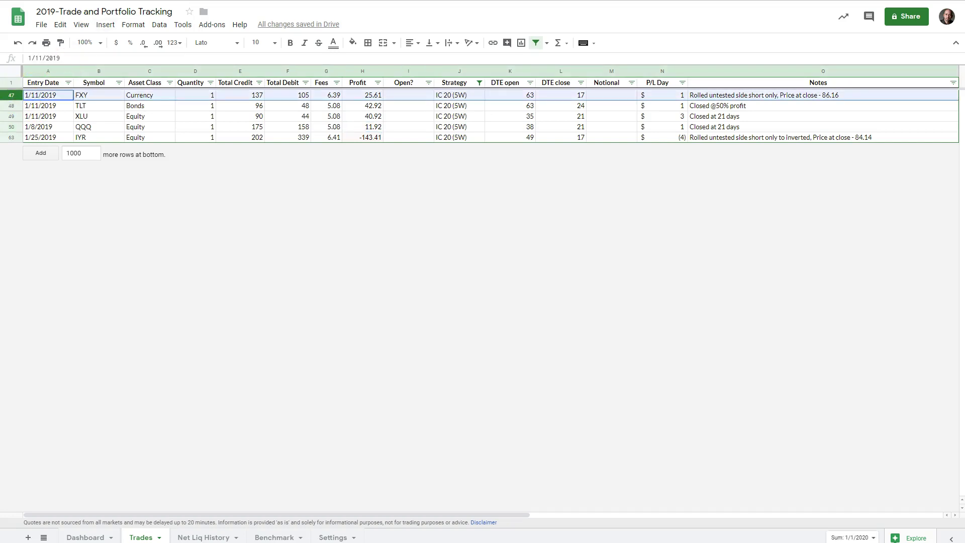
key(alt+Tab)
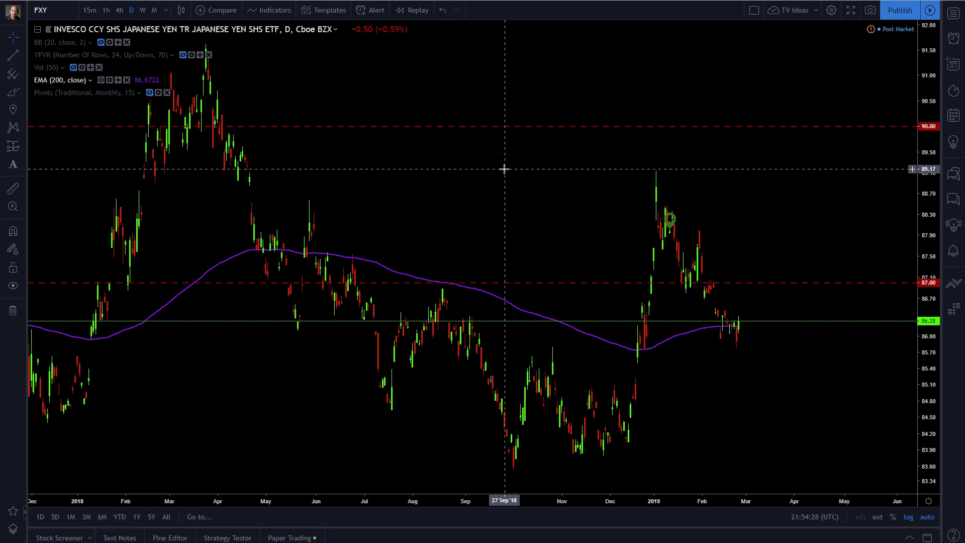
scroll(504, 169, up, 2)
scroll(503, 168, up, 2)
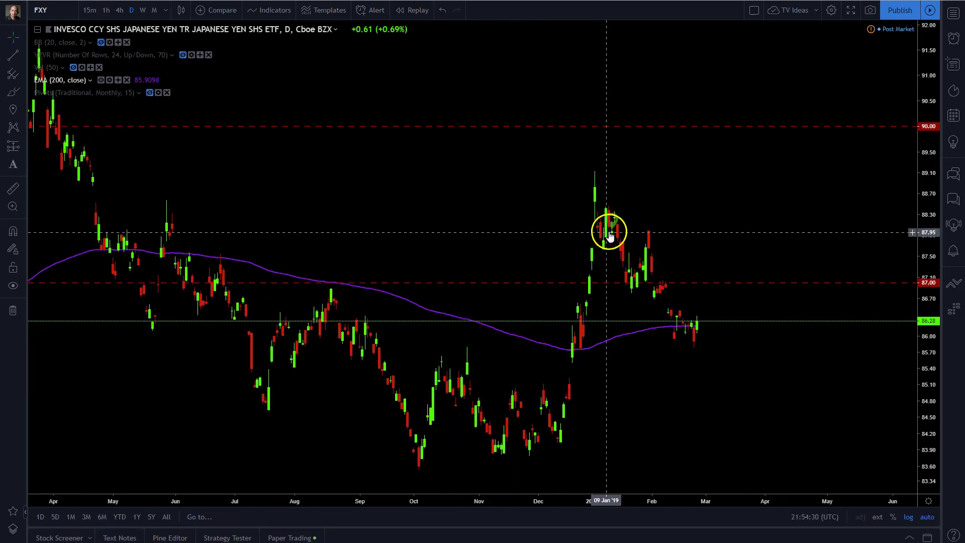
mouse_move(611, 223)
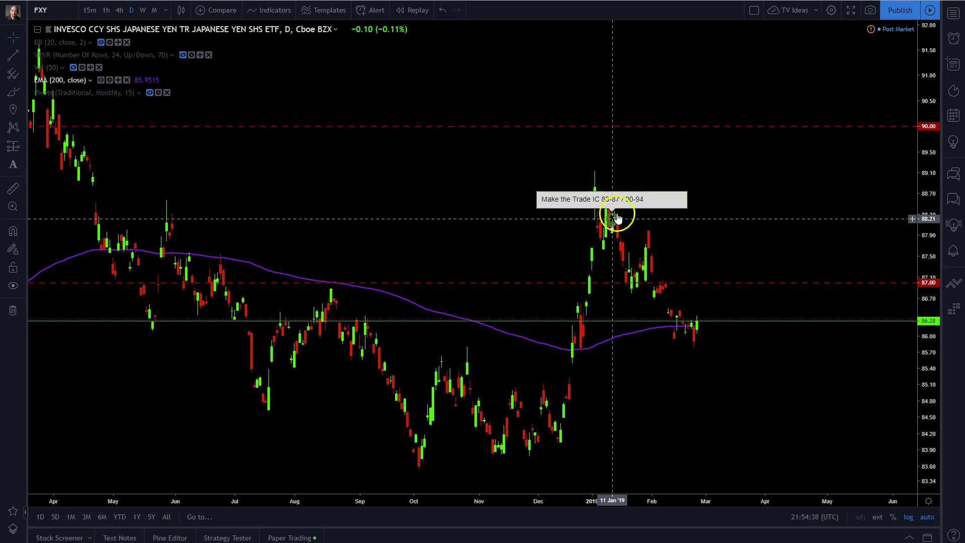
click(688, 127)
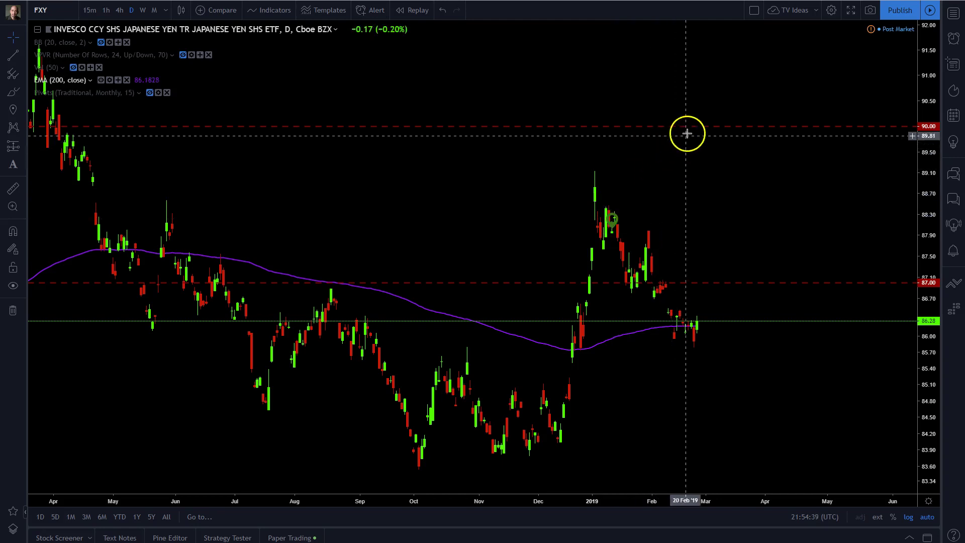
click(613, 221)
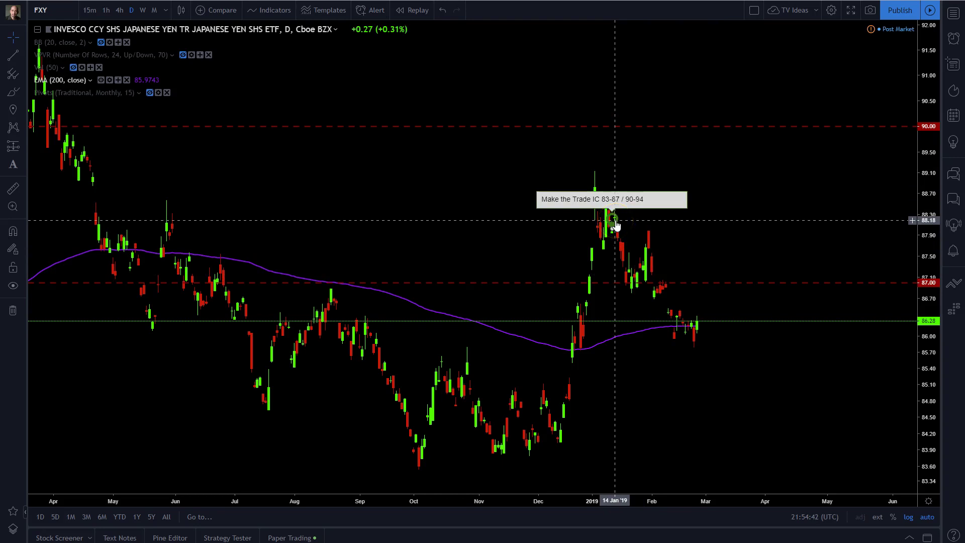
Switch to tastyworks, load the symbol FXY, and show its trade curve alongside its order activity.
click(248, 508)
key(alt+Tab)
click(215, 27)
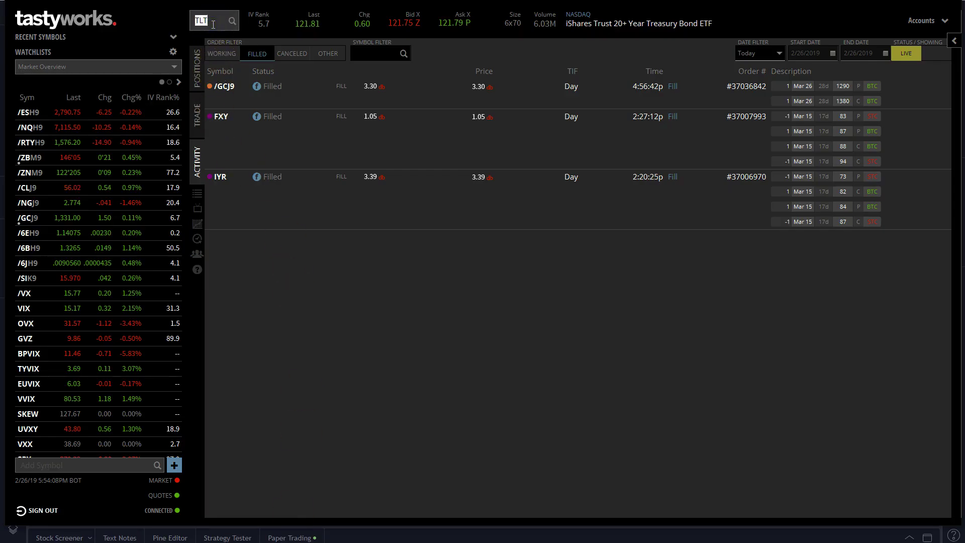
text(FXY)
key(Return)
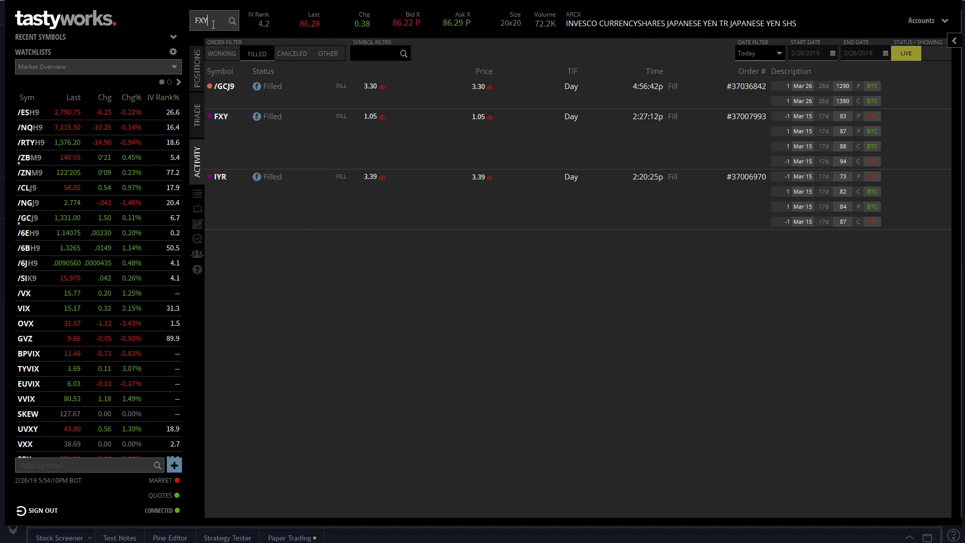
click(283, 135)
click(207, 116)
click(953, 42)
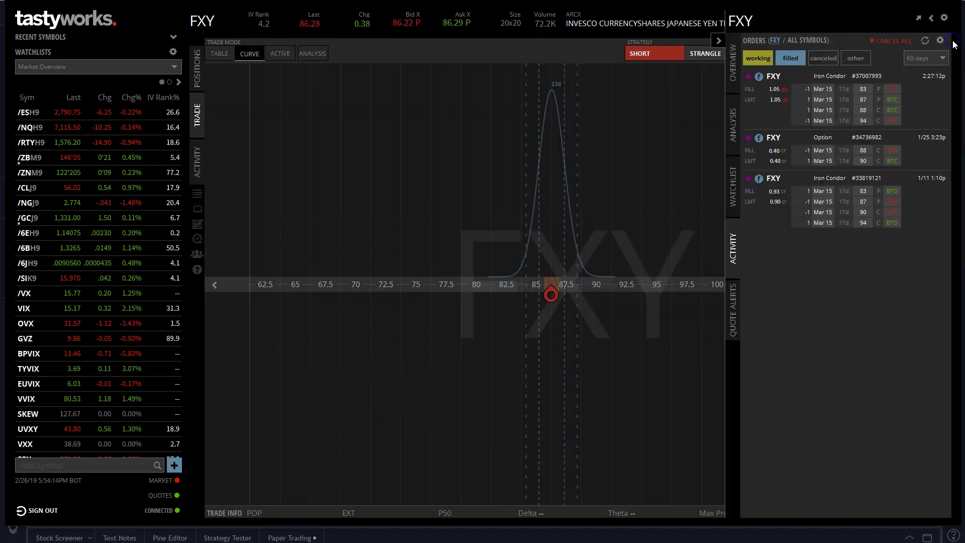
Load the January 11 FXY iron condor (83/87 puts, 90/94 calls) onto the trade curve and enlarge the curve view.
click(819, 203)
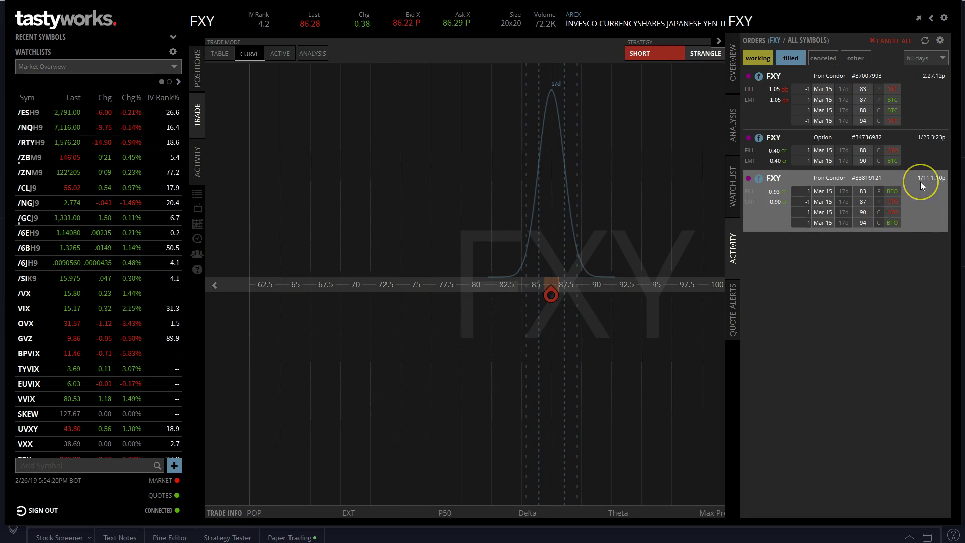
right_click(792, 201)
click(763, 240)
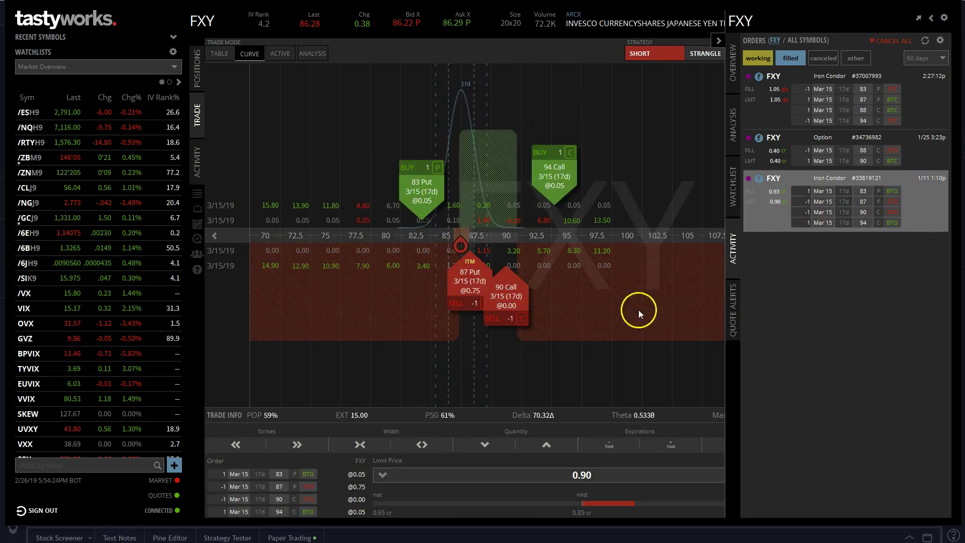
scroll(487, 277, up, 3)
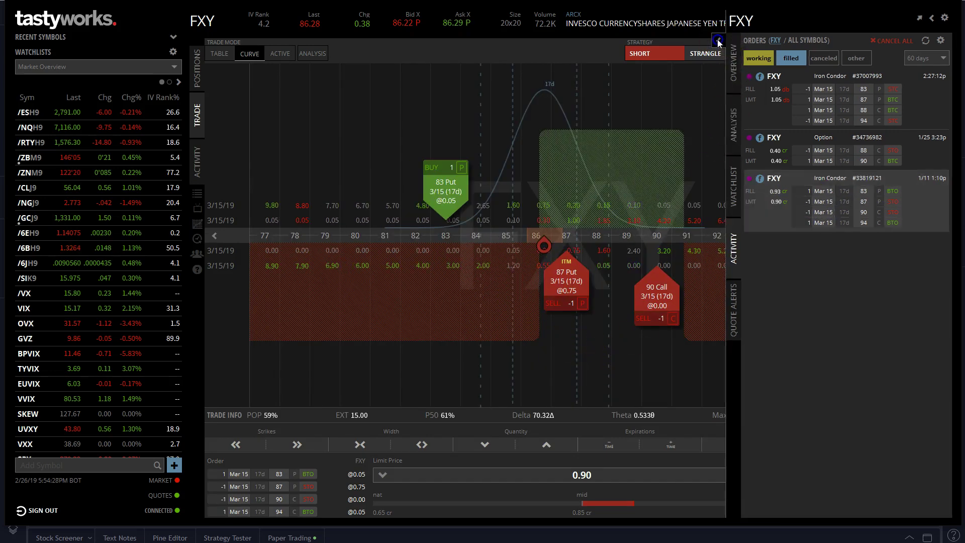
click(719, 40)
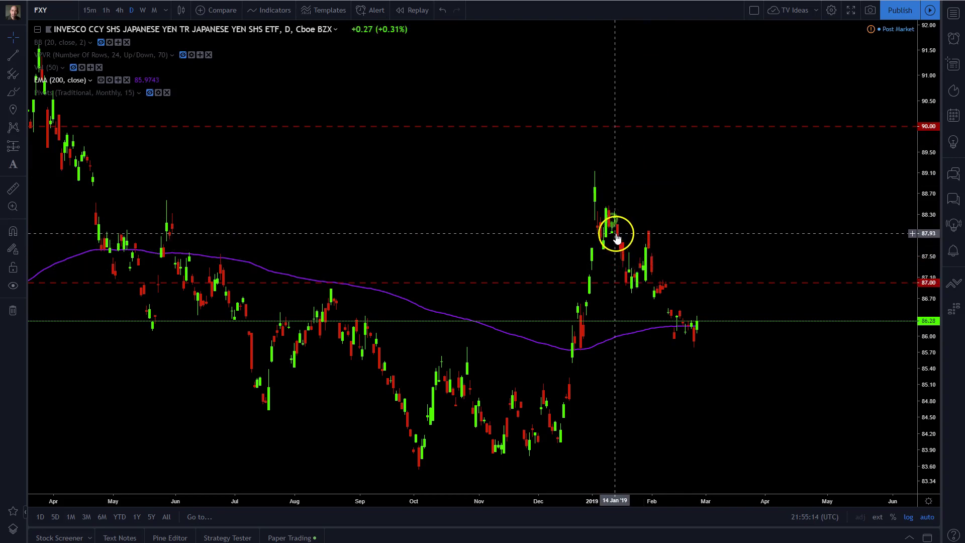
Switch to the FXY chart in TradingView and examine the price action since entry against the 87 and 90 strike lines.
click(626, 289)
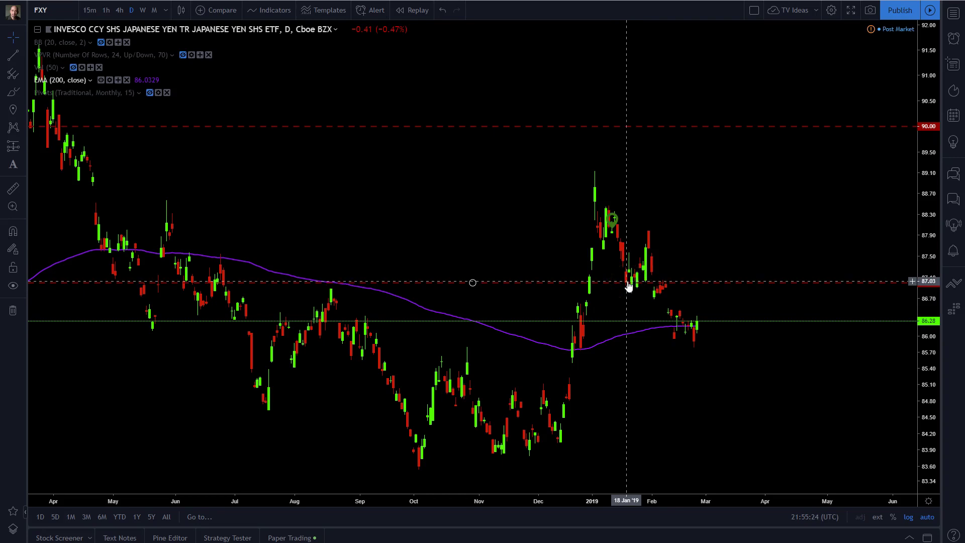
mouse_move(627, 287)
mouse_down()
mouse_move(629, 254)
mouse_move(626, 285)
mouse_up()
click(645, 162)
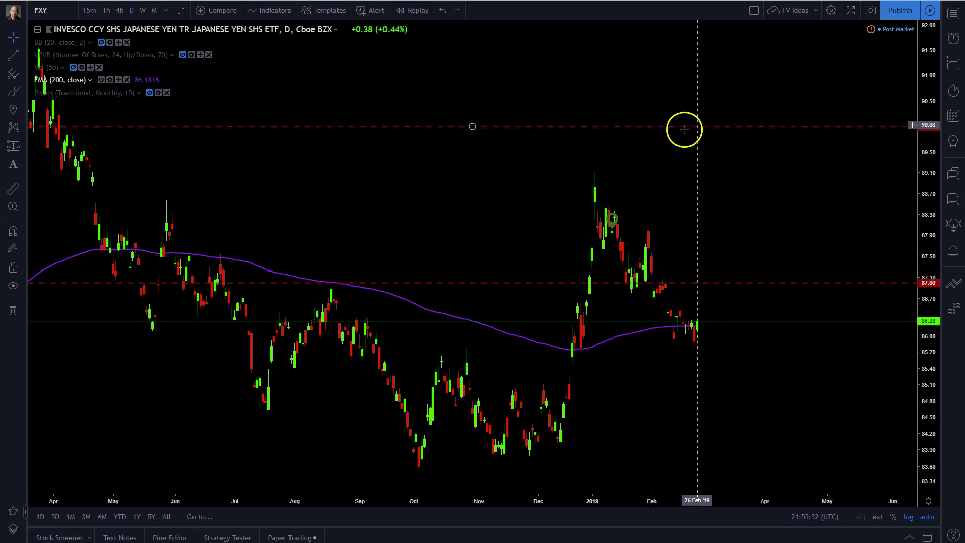
click(628, 279)
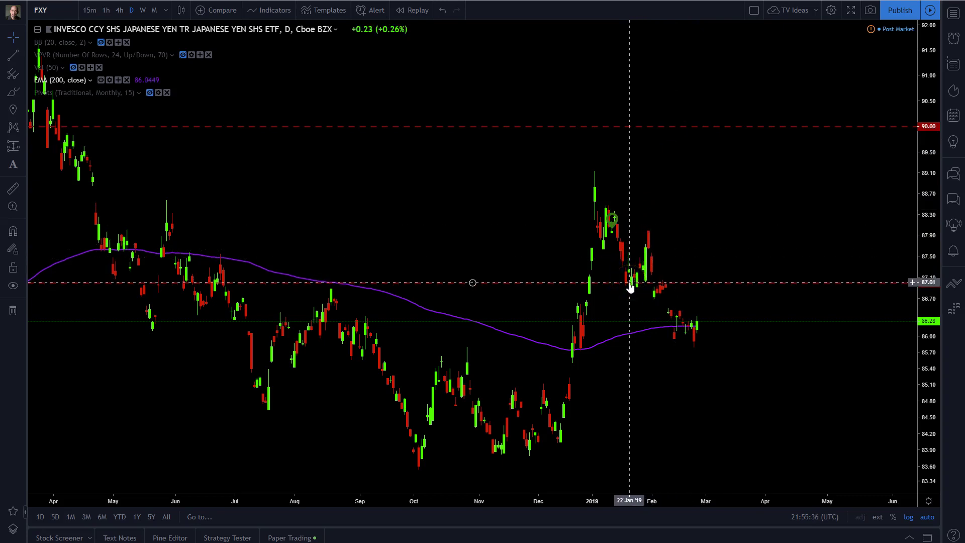
click(646, 258)
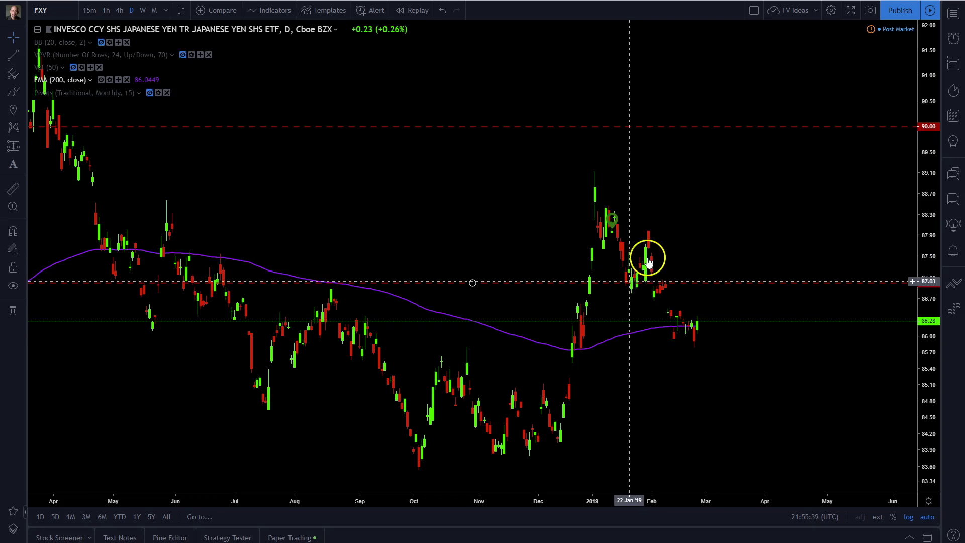
click(676, 126)
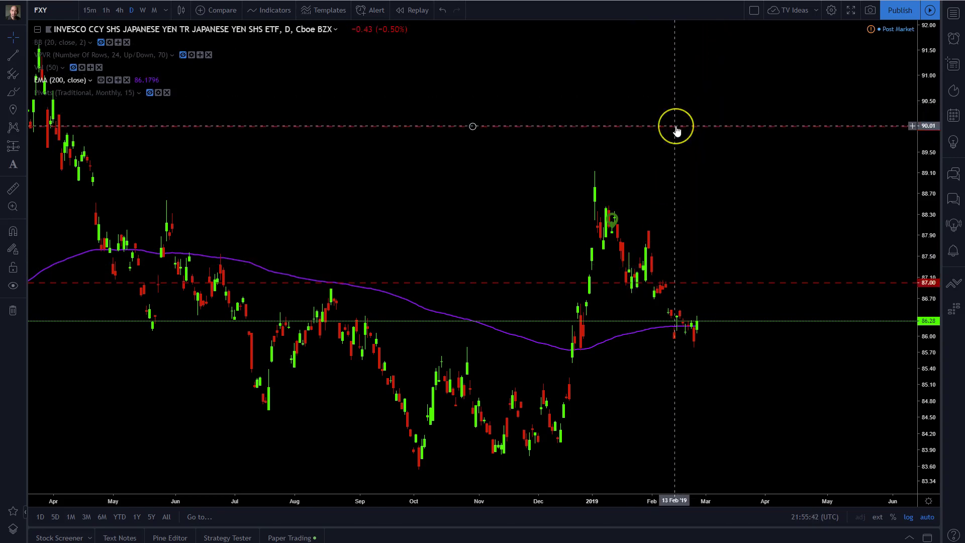
click(674, 142)
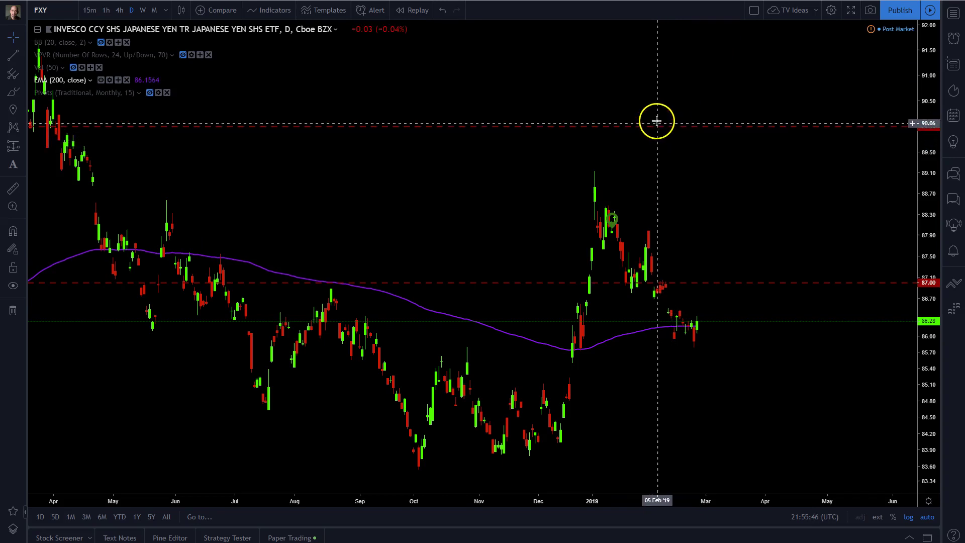
click(663, 126)
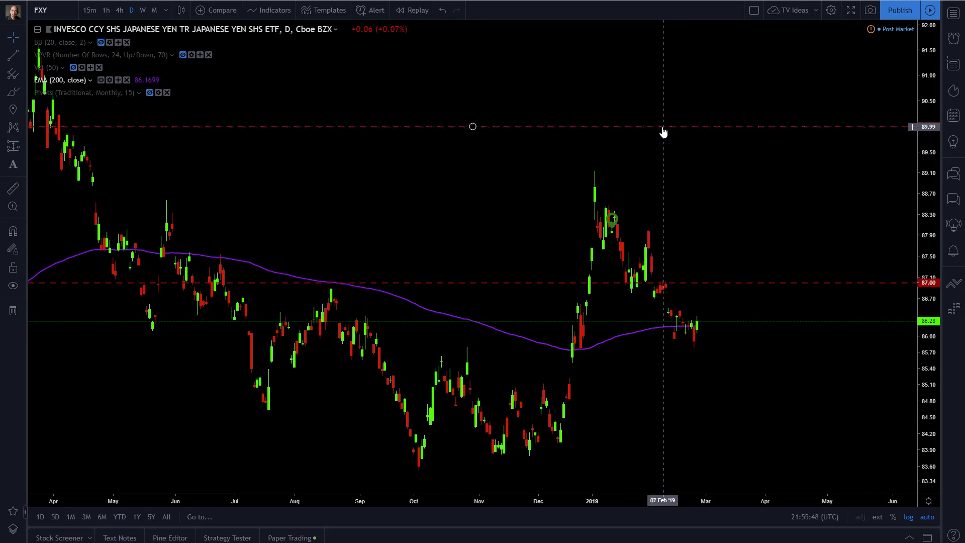
click(656, 141)
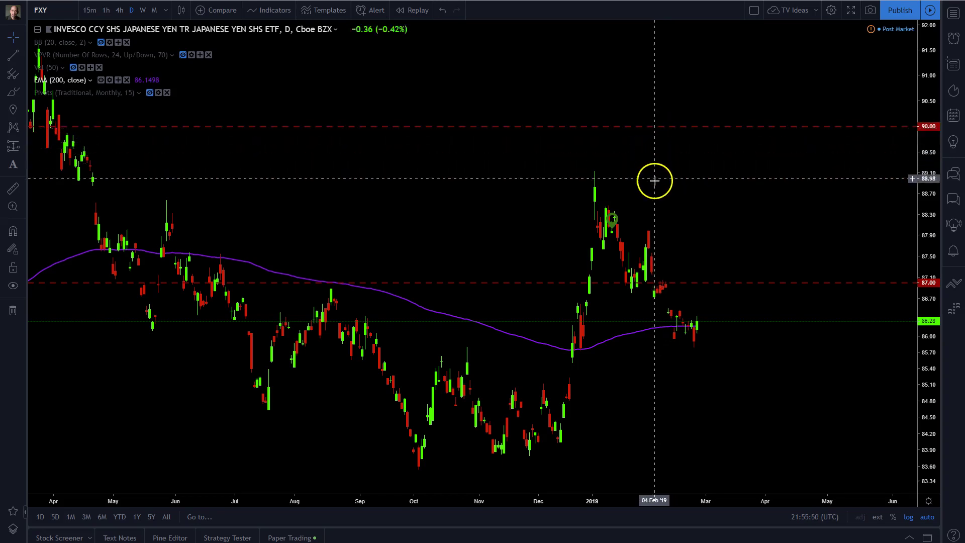
click(724, 129)
drag(724, 130, 724, 132)
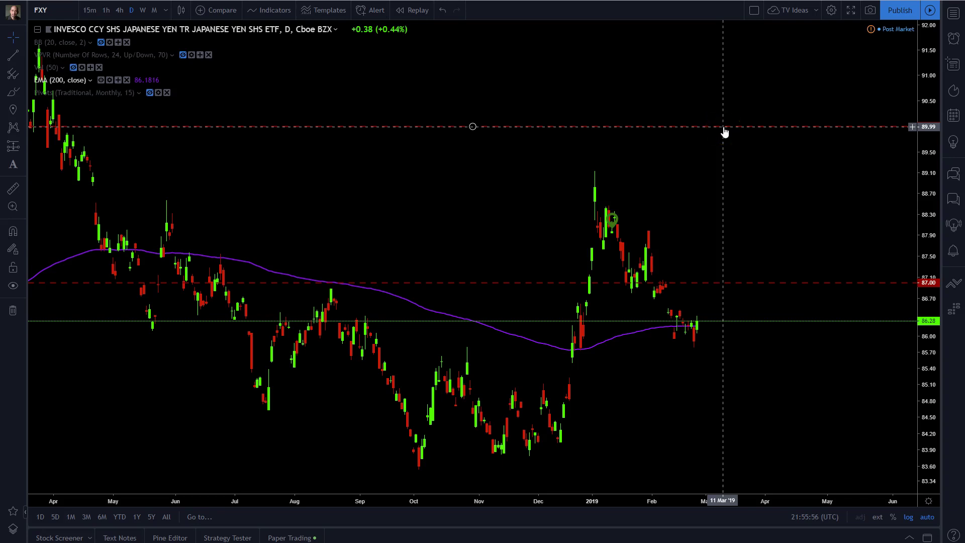
drag(724, 131, 686, 130)
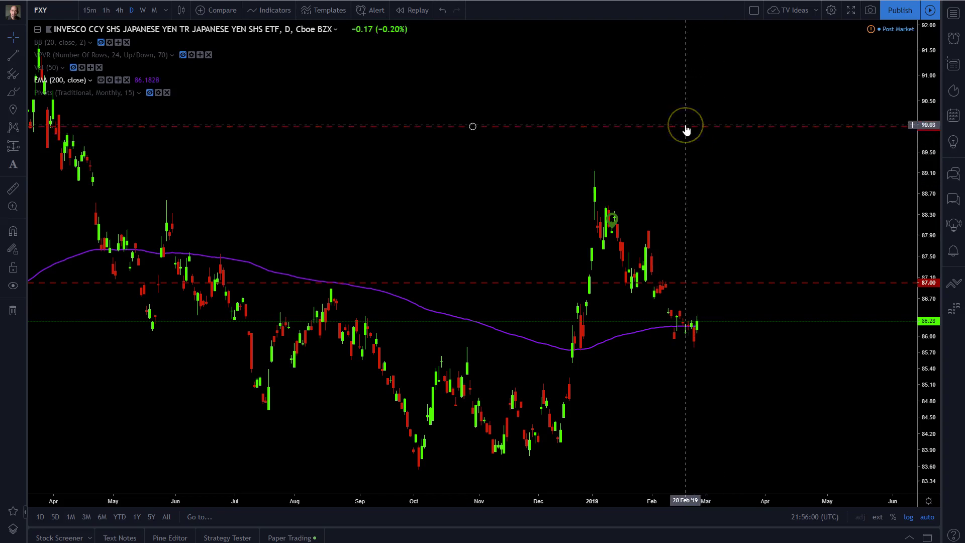
click(664, 129)
click(653, 166)
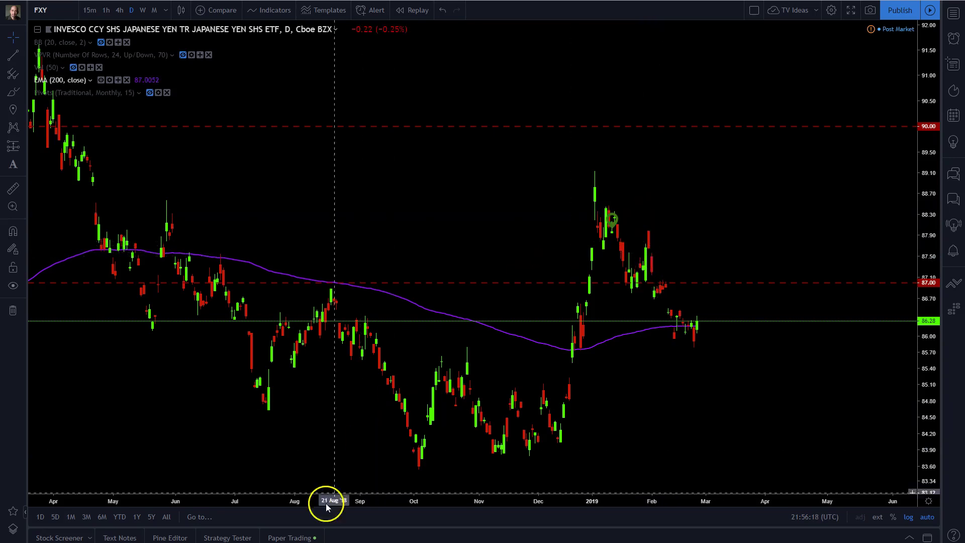
Switch back to tastyworks and review the filled FXY orders, comparing the January 11 iron condor with the January 25 call roll.
key(alt+Tab)
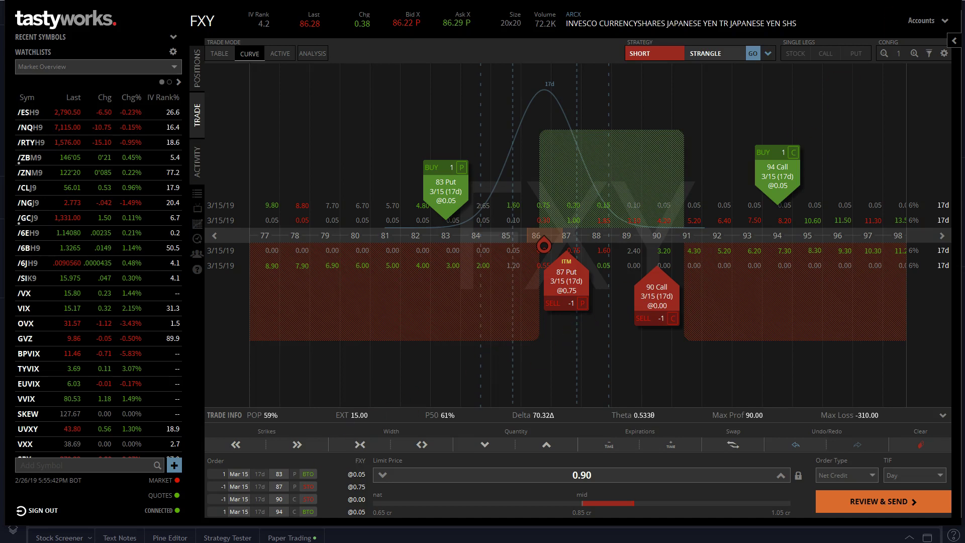
click(952, 39)
click(860, 212)
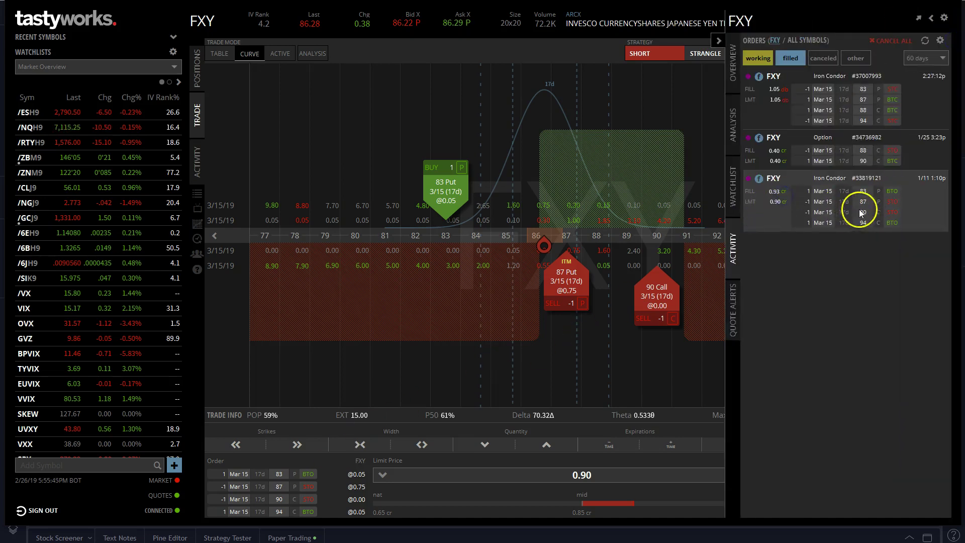
click(836, 152)
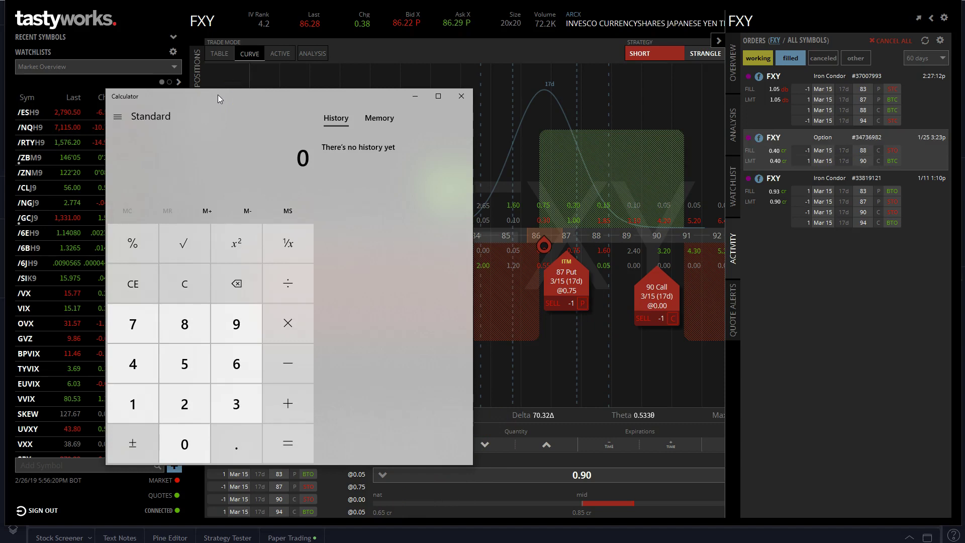
Add the FXY entry credit of 0.93 and the roll credit of 0.4 in the calculator, and minimize it.
text(.93 )
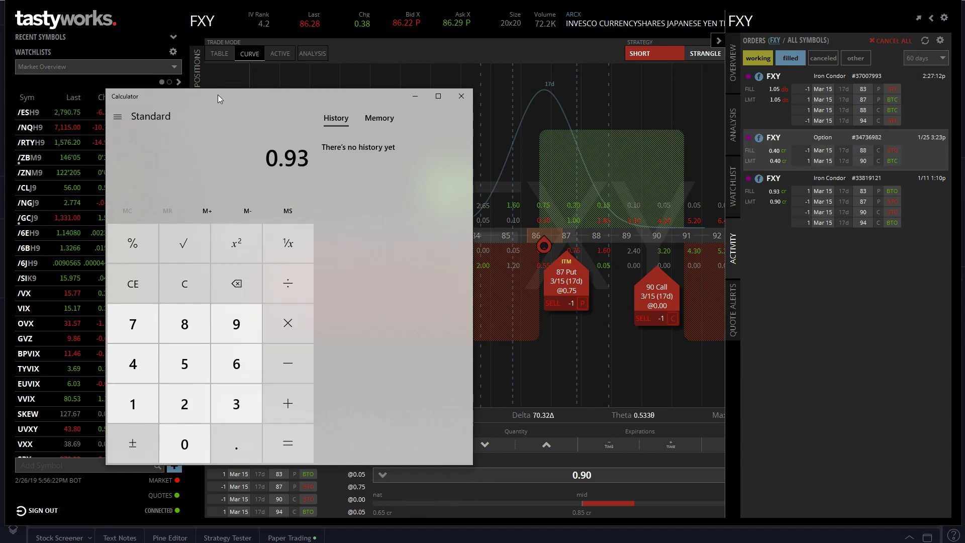
text(+ 0.4)
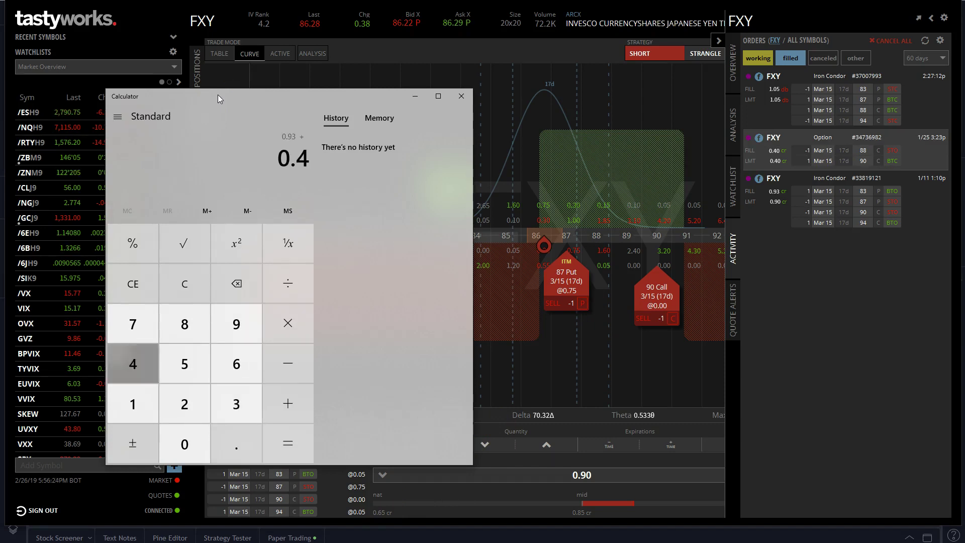
key(Return)
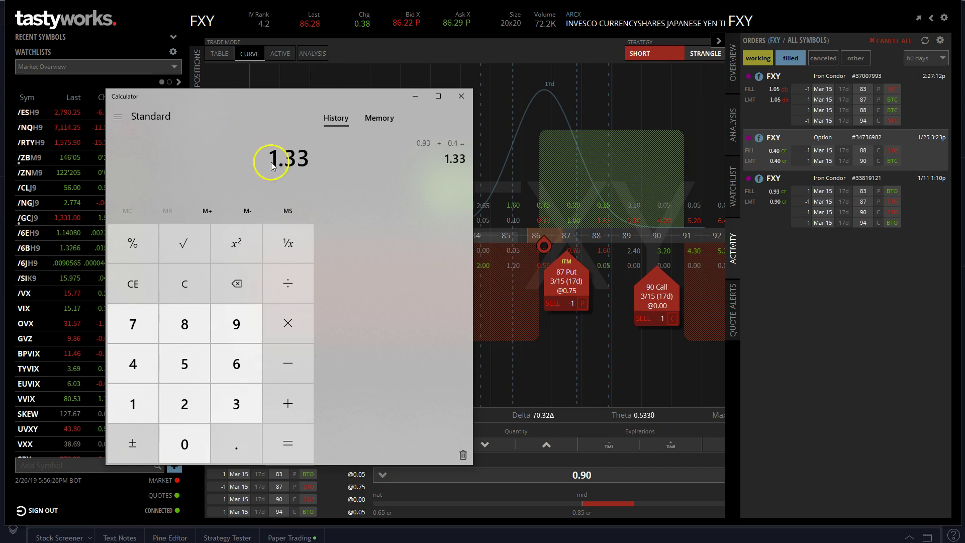
click(415, 97)
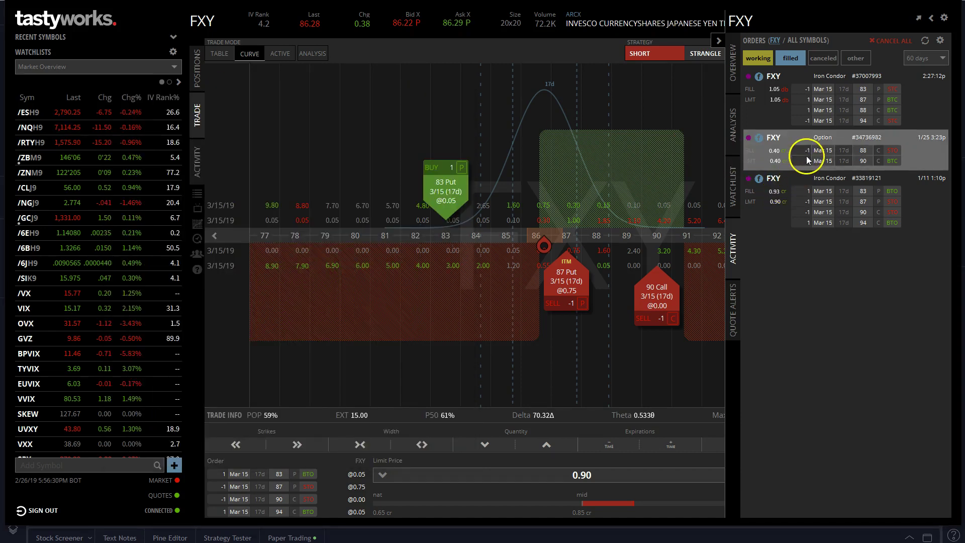
Move the short FXY call on the full-width trade curve from strike 90 to 88 and set the limit price to 1.33.
click(718, 40)
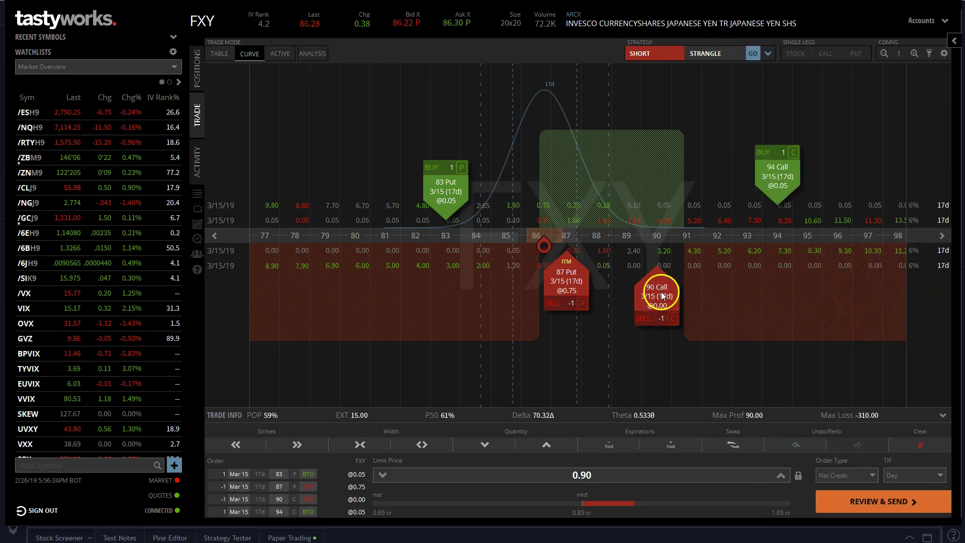
drag(655, 273, 597, 261)
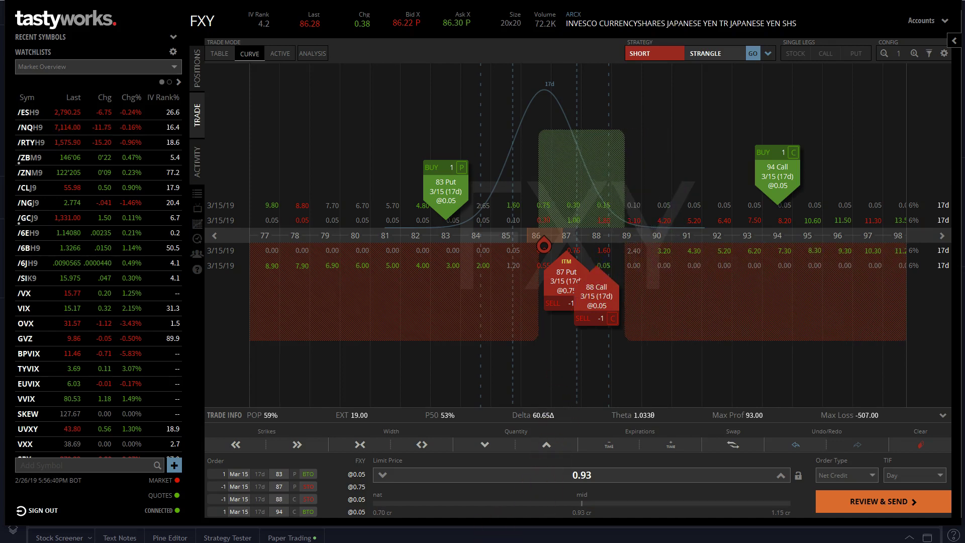
click(560, 472)
text(1.33)
key(Return)
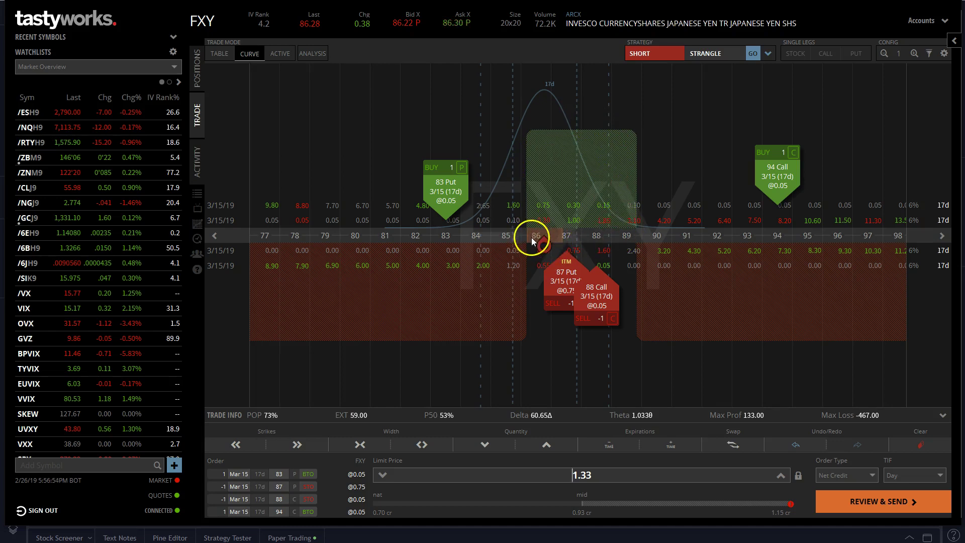
click(597, 477)
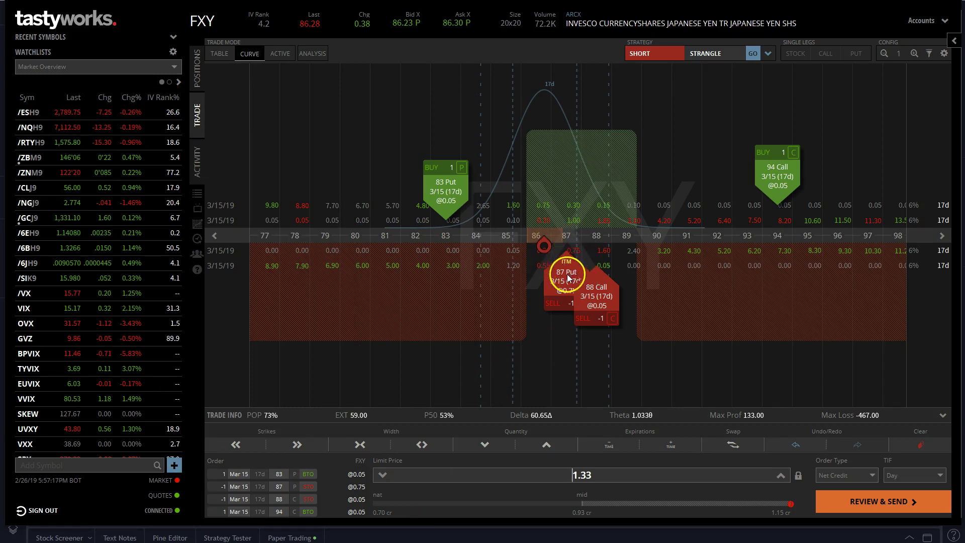
Switch to the FXY chart in TradingView, examine the price action up to the close, and return to tastyworks.
key(alt+Tab)
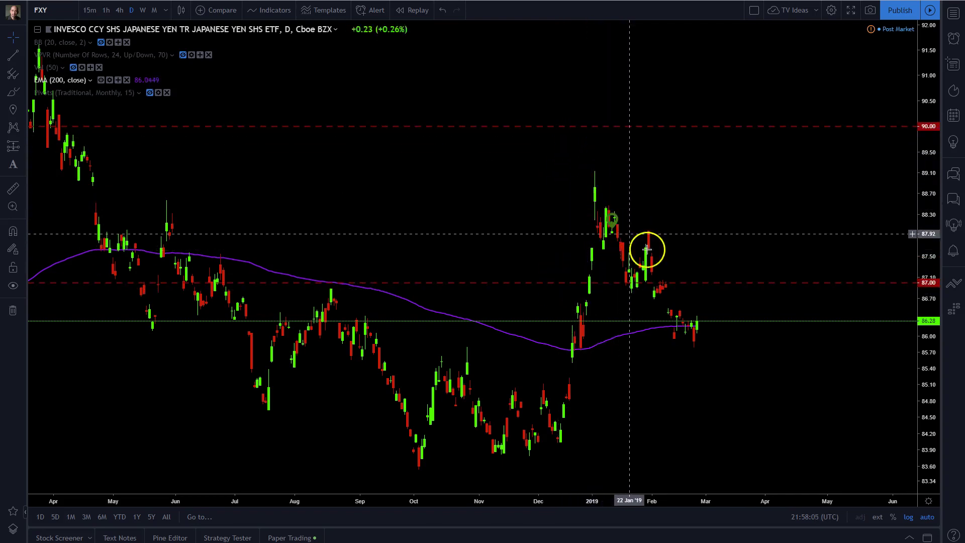
click(704, 326)
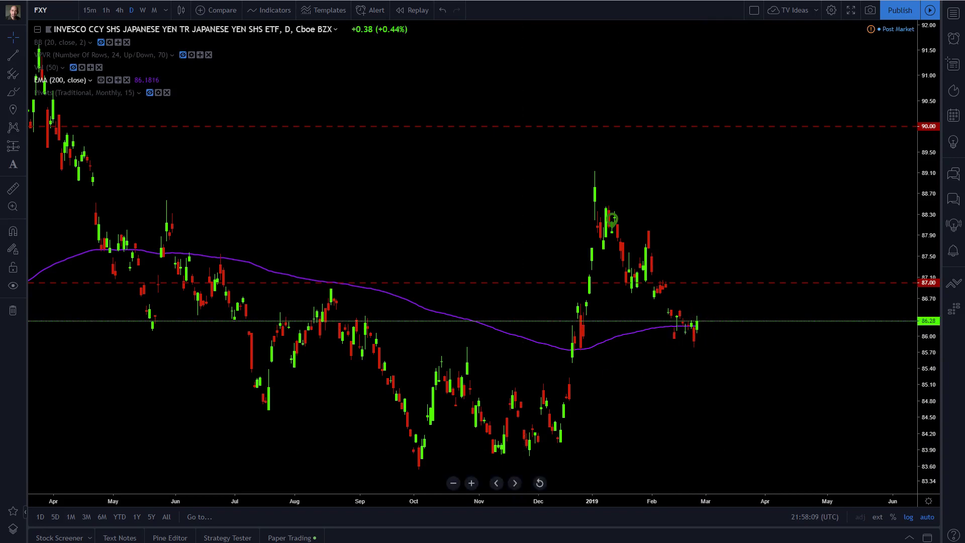
key(alt+Tab)
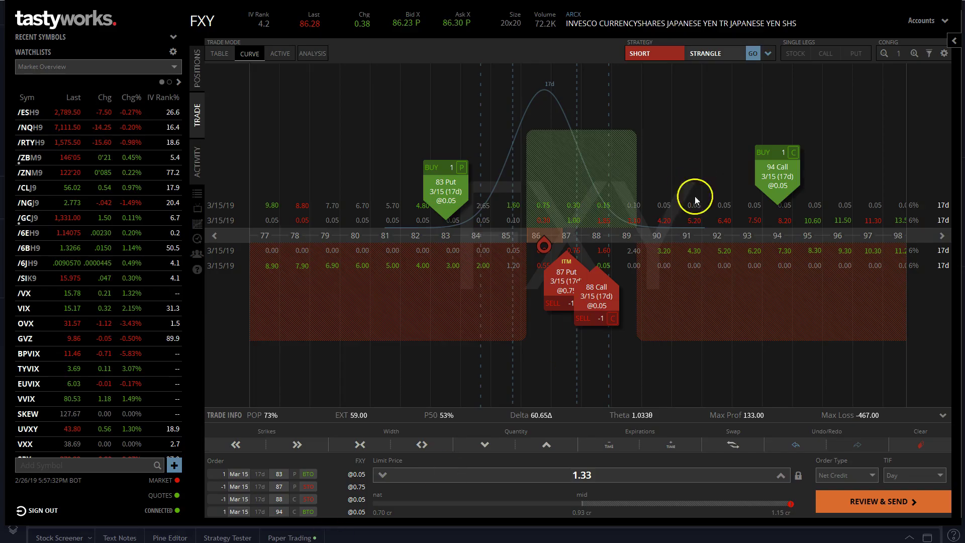
Review the filled FXY closing order and check the trade's profit cell in the tracking spreadsheet.
click(952, 41)
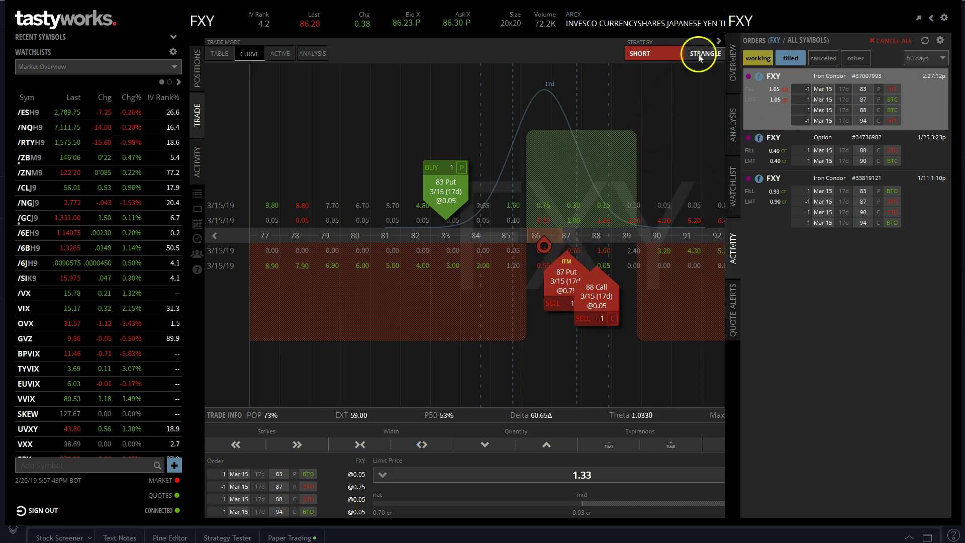
click(718, 40)
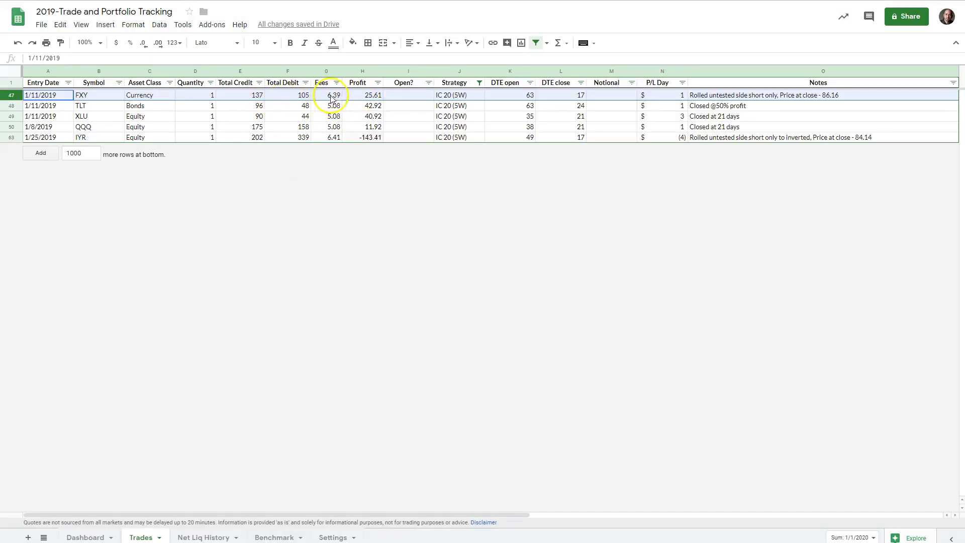
click(368, 96)
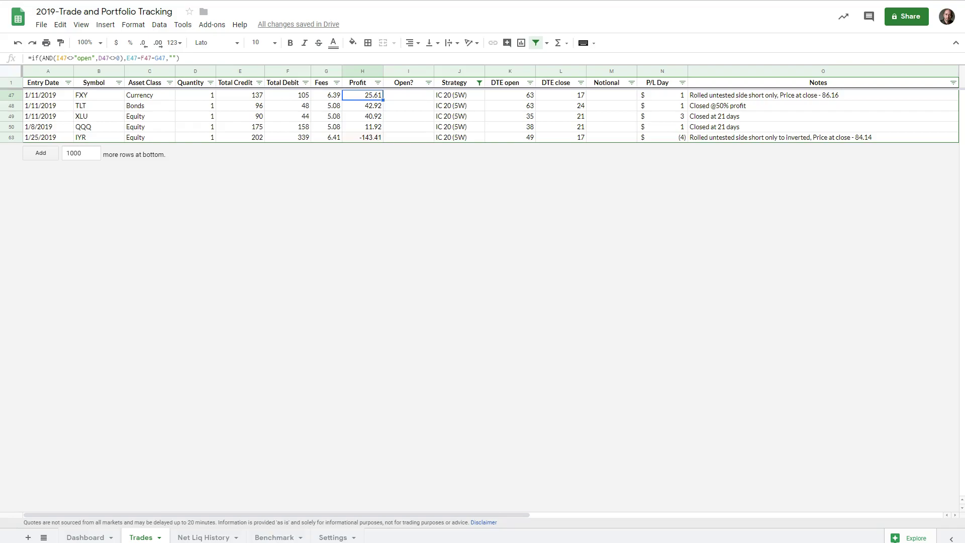
Switch to tastyworks, reload the January 11 FXY iron condor as a similar order, and move its short call to strike 88.
key(alt+Tab)
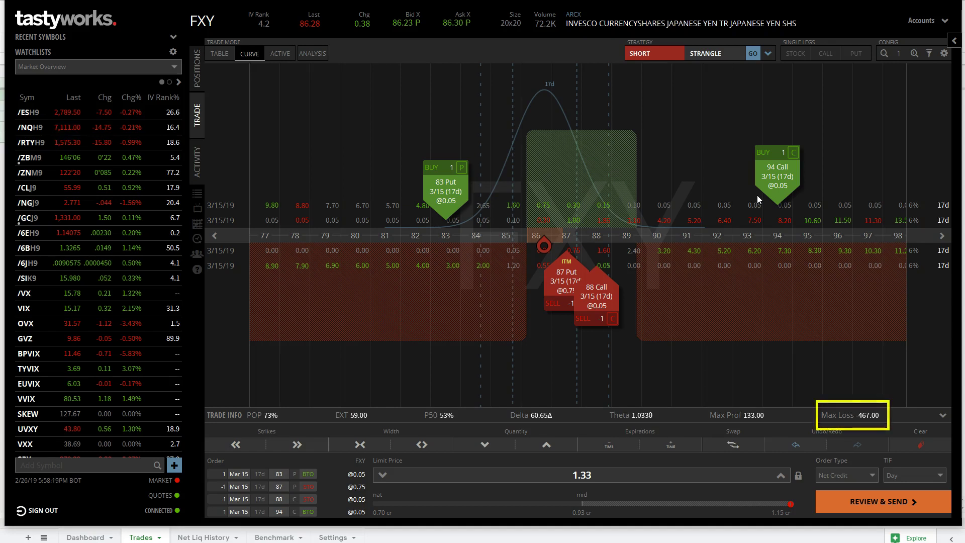
click(953, 40)
click(867, 203)
click(849, 249)
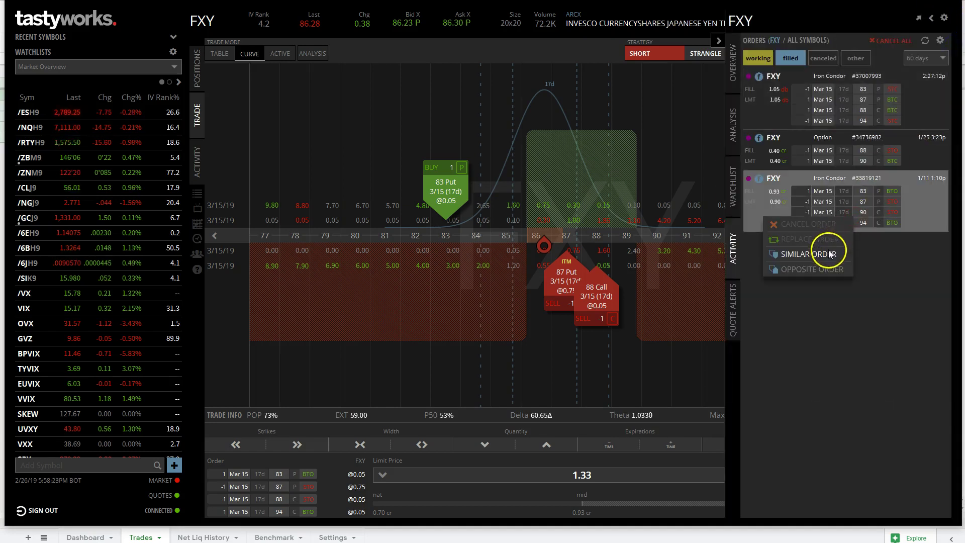
click(719, 40)
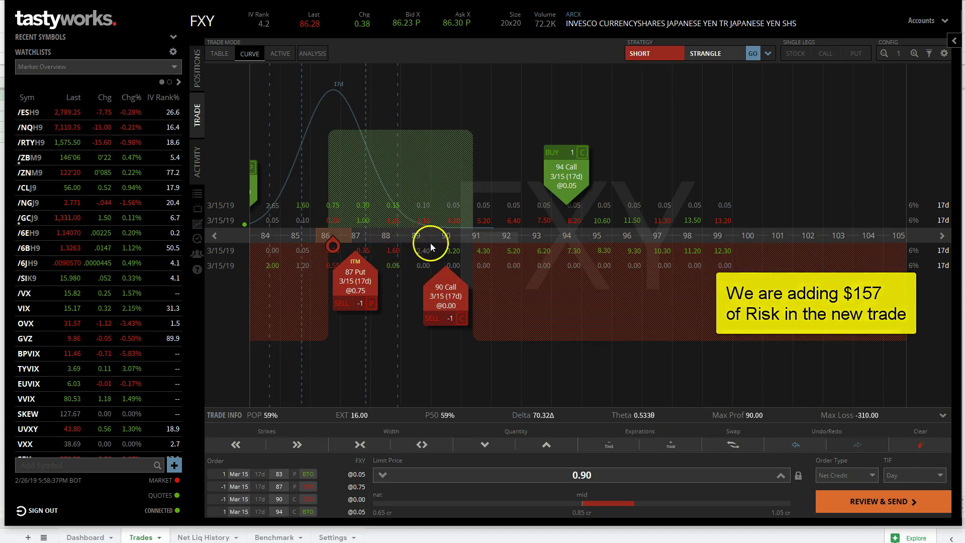
drag(440, 291, 384, 276)
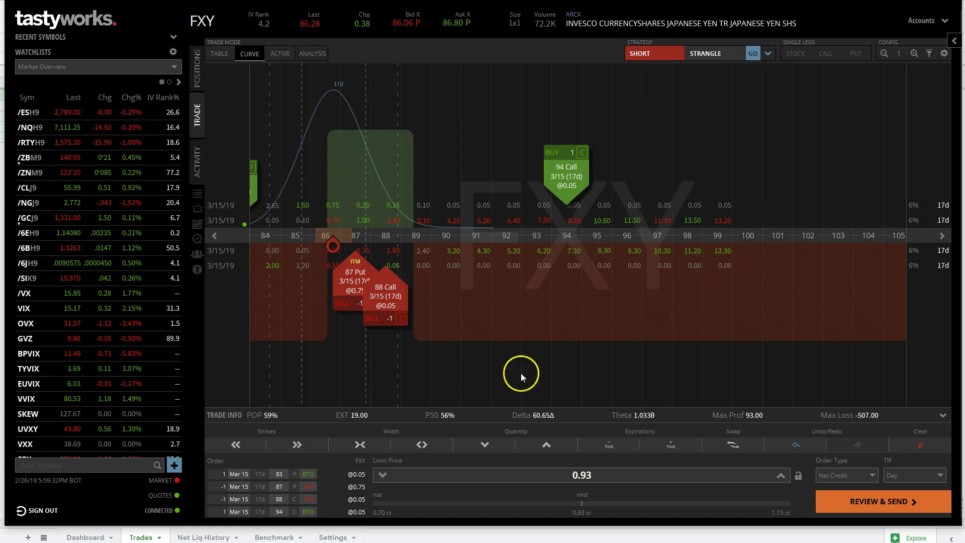
click(912, 448)
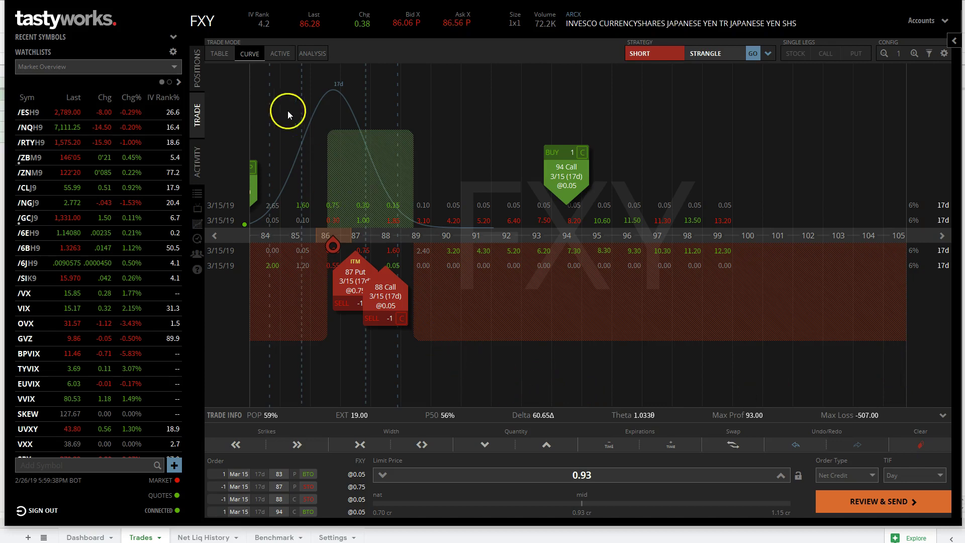
Select the IYR trade row in the tracking spreadsheet and load the IYR chart in TradingView.
key(alt+Tab)
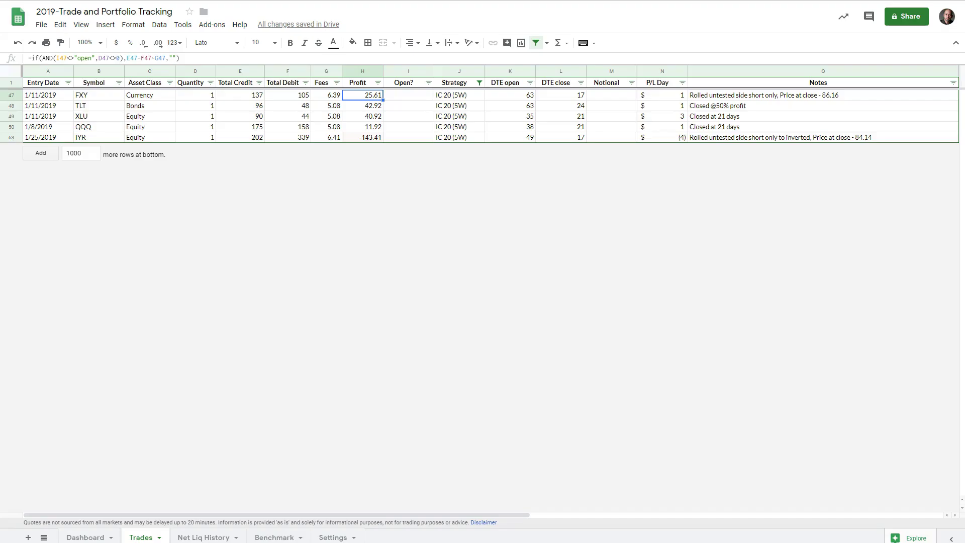
click(11, 136)
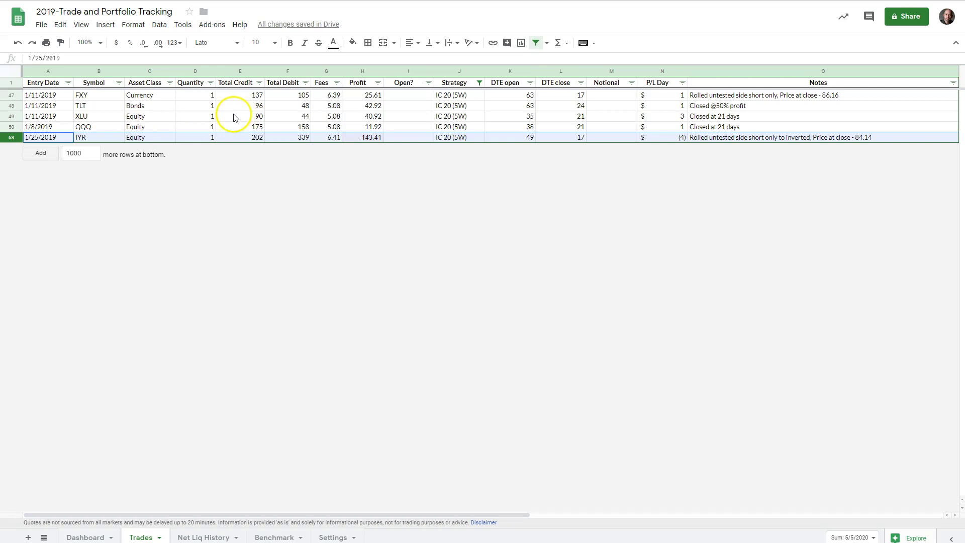
key(alt+Tab)
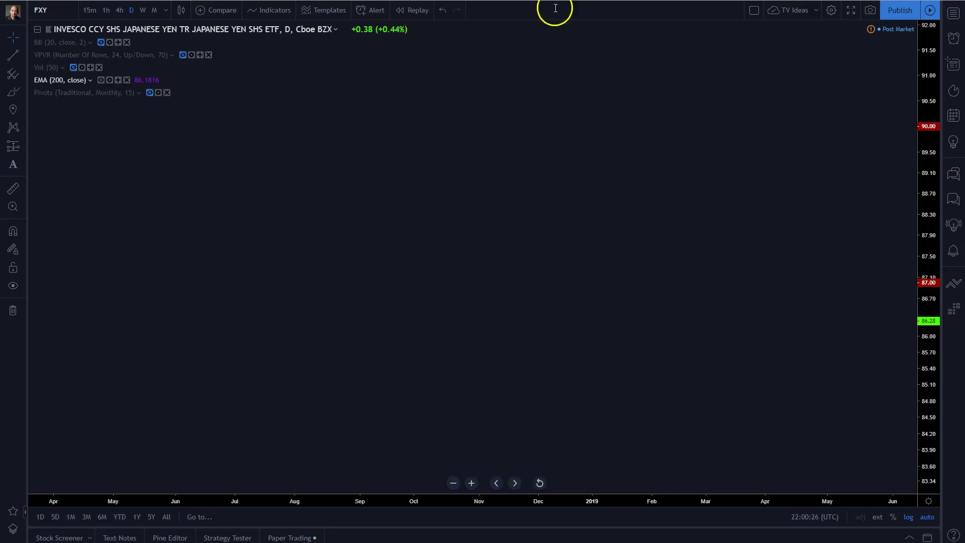
text(IYR)
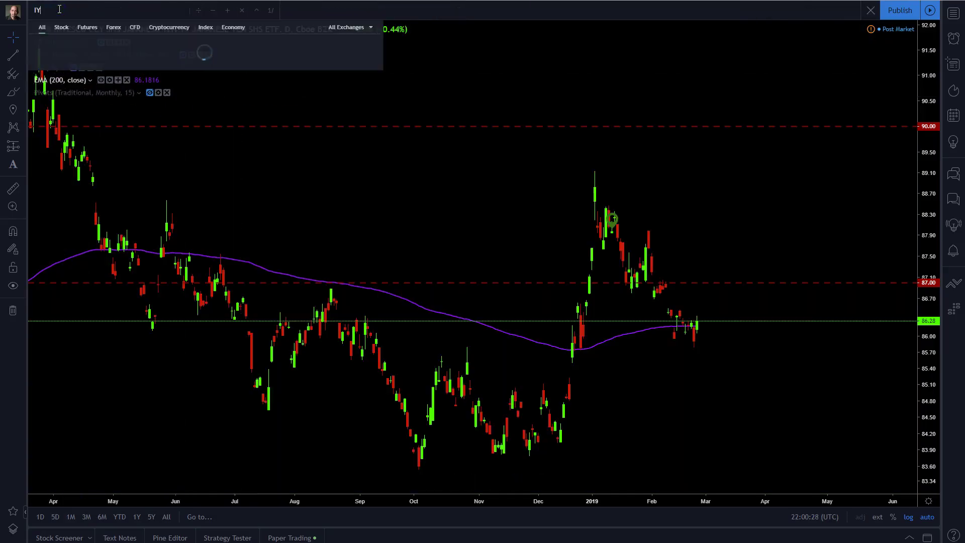
key(Return)
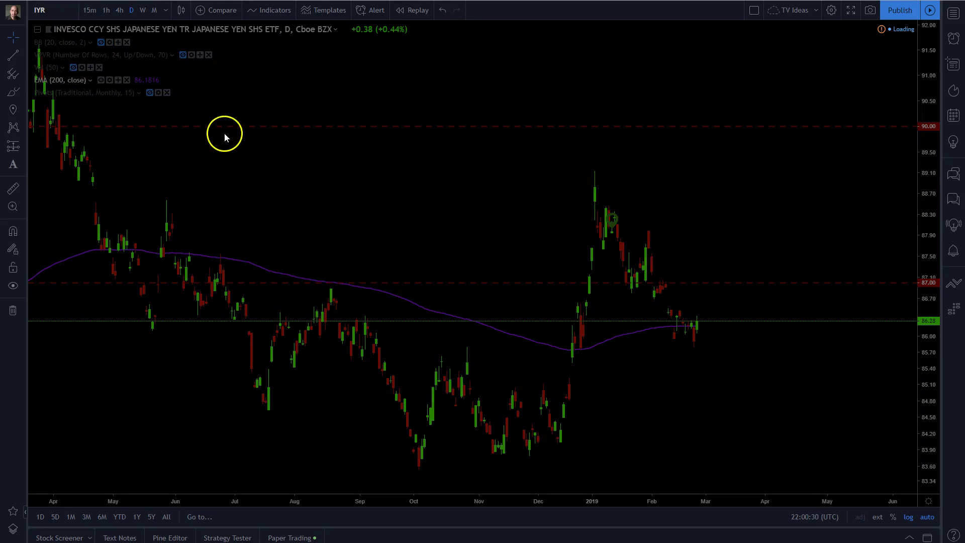
Examine the IYR price action since entry against the 82 and 78 short strike lines.
mouse_move(639, 190)
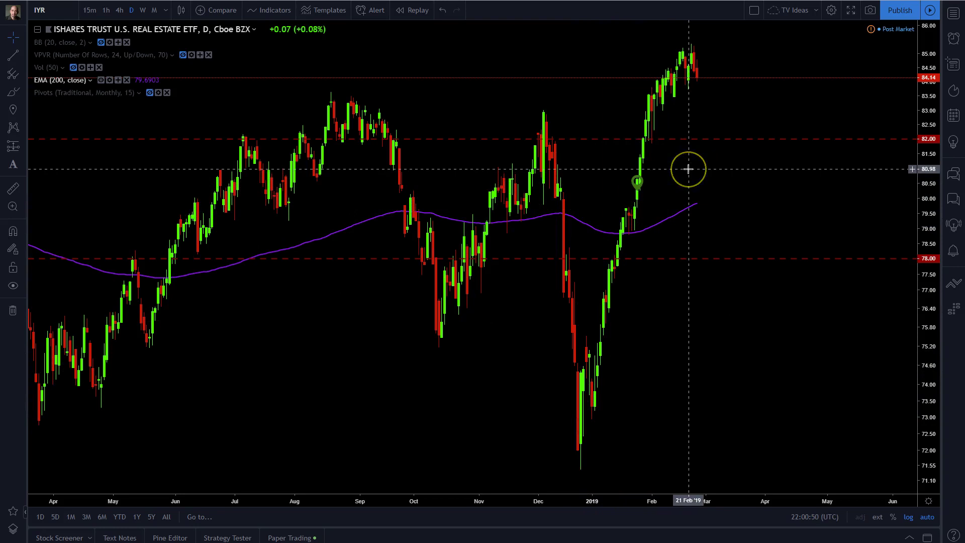
click(674, 162)
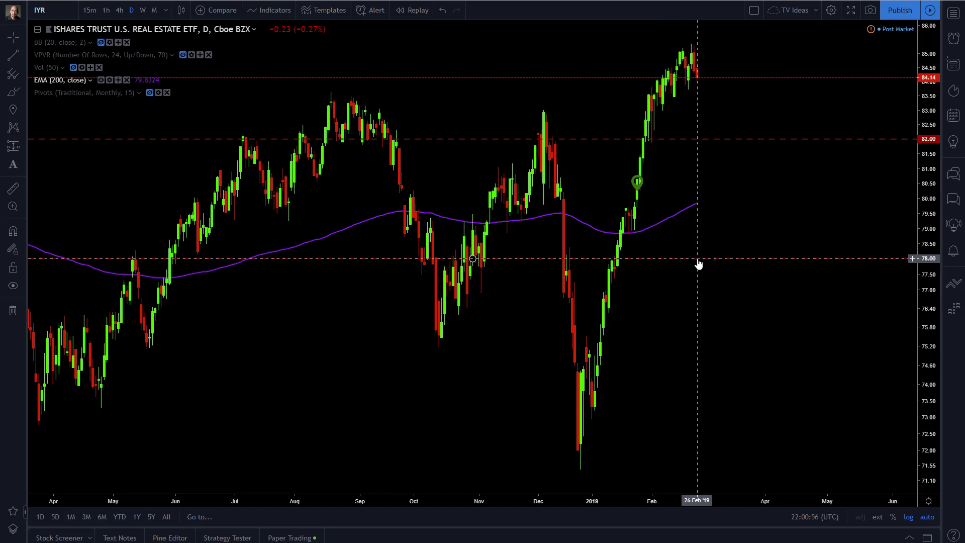
click(683, 143)
click(678, 143)
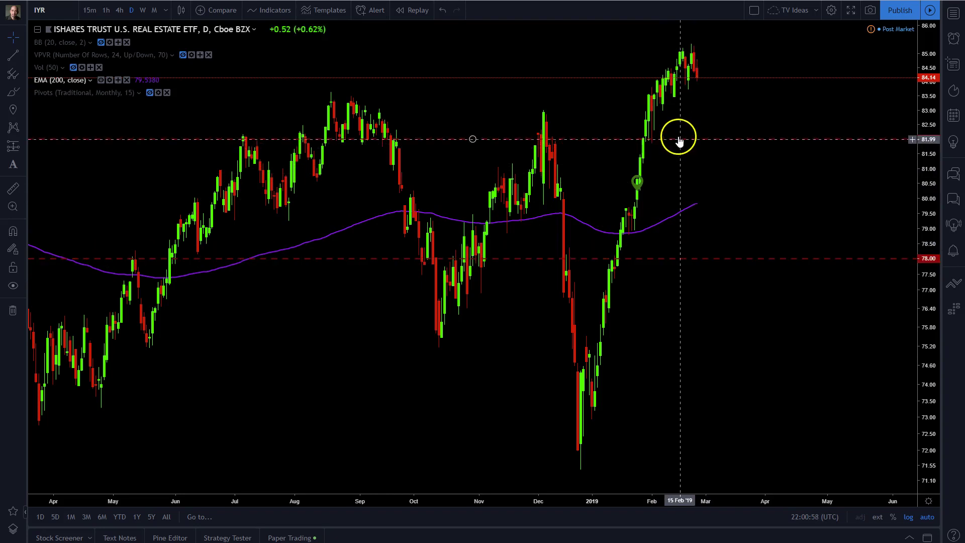
click(672, 261)
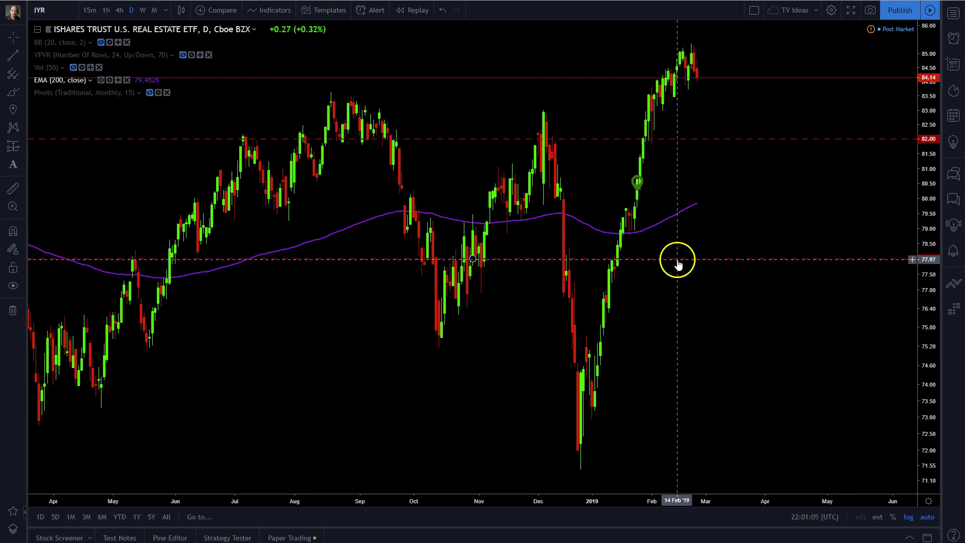
mouse_move(676, 248)
mouse_down()
mouse_move(676, 166)
mouse_move(683, 179)
mouse_move(639, 190)
mouse_move(683, 53)
mouse_move(650, 161)
mouse_move(685, 71)
mouse_move(700, 201)
mouse_move(689, 209)
mouse_move(681, 193)
mouse_up()
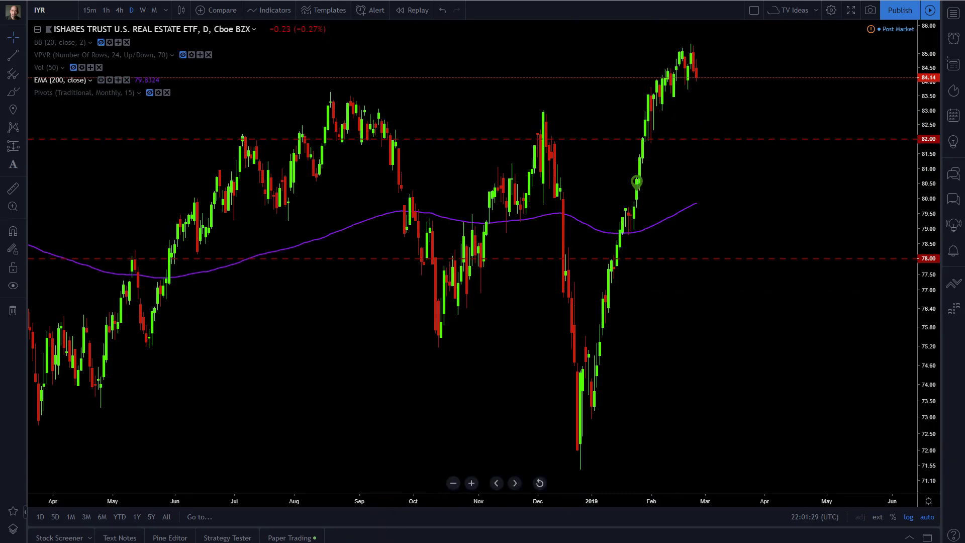
Switch to tastyworks and load the January 25 IYR iron condor (73/78 puts, 82/87 calls) onto the trade curve as a similar order.
key(alt+Tab)
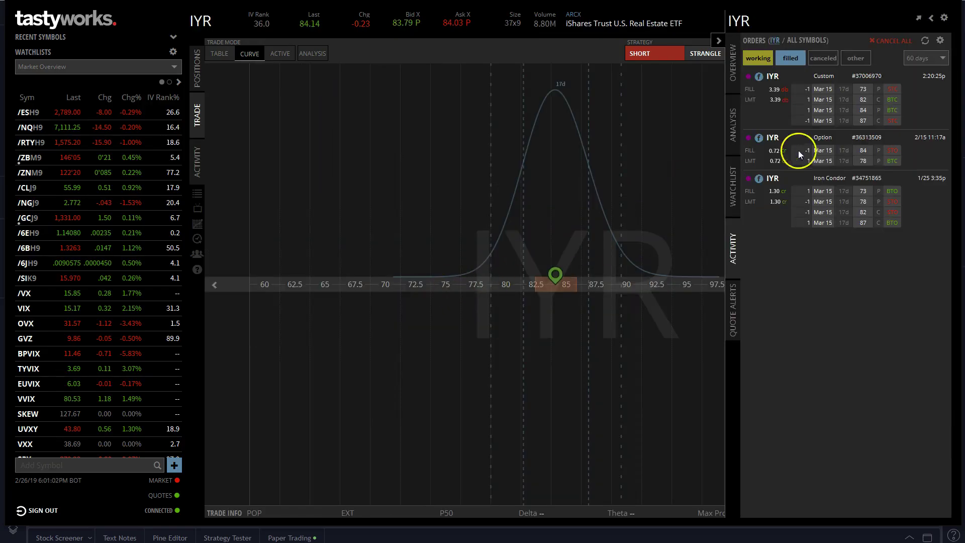
click(840, 206)
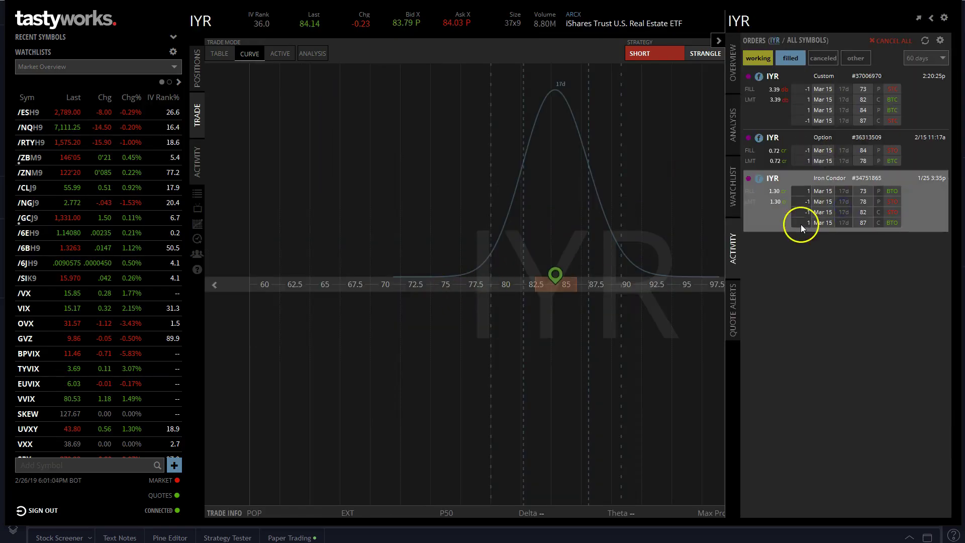
right_click(801, 204)
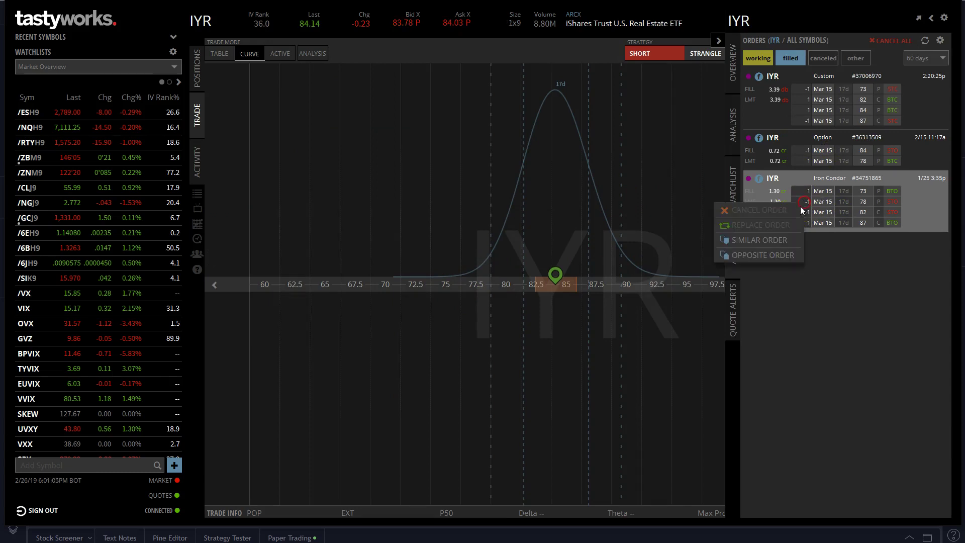
click(768, 241)
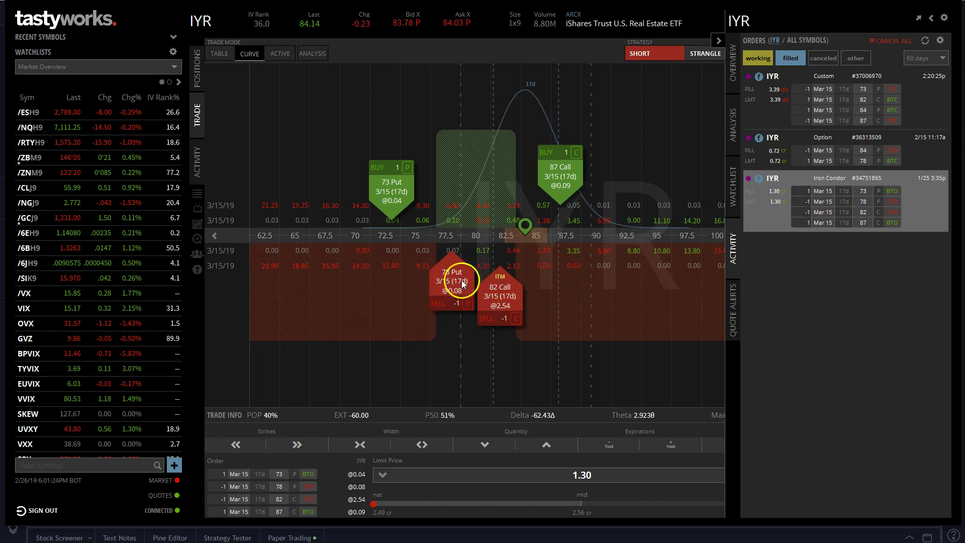
Check the February 15 IYR put roll order and move the short put on the curve from strike 78 to 84.
click(838, 151)
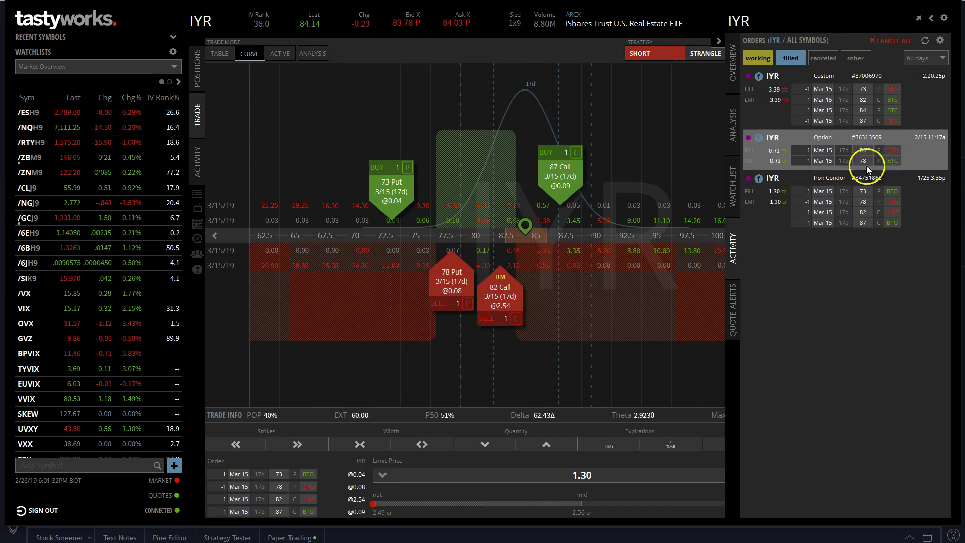
drag(446, 293, 521, 271)
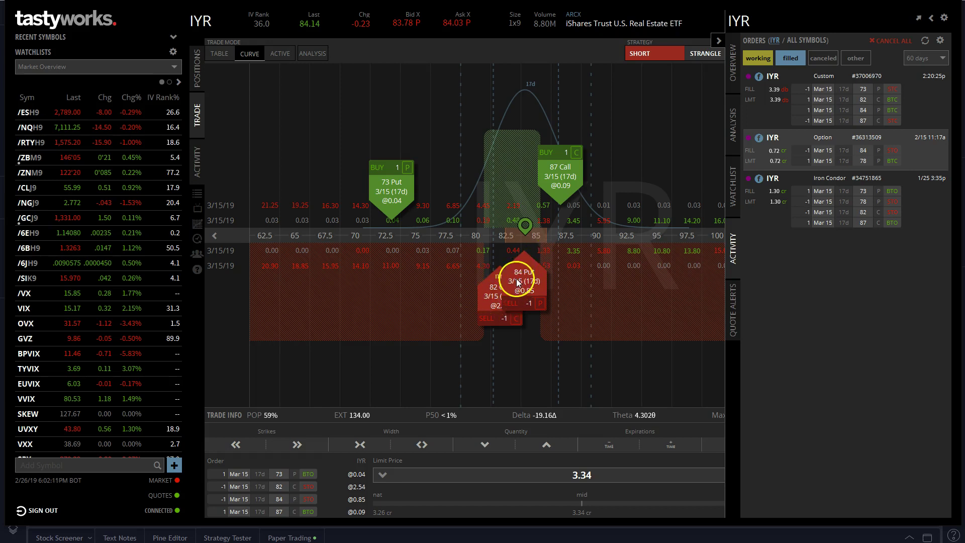
Review the filled IYR orders, comparing the January 25 iron condor with the February 15 roll of the 78 put to 84.
click(790, 208)
click(800, 162)
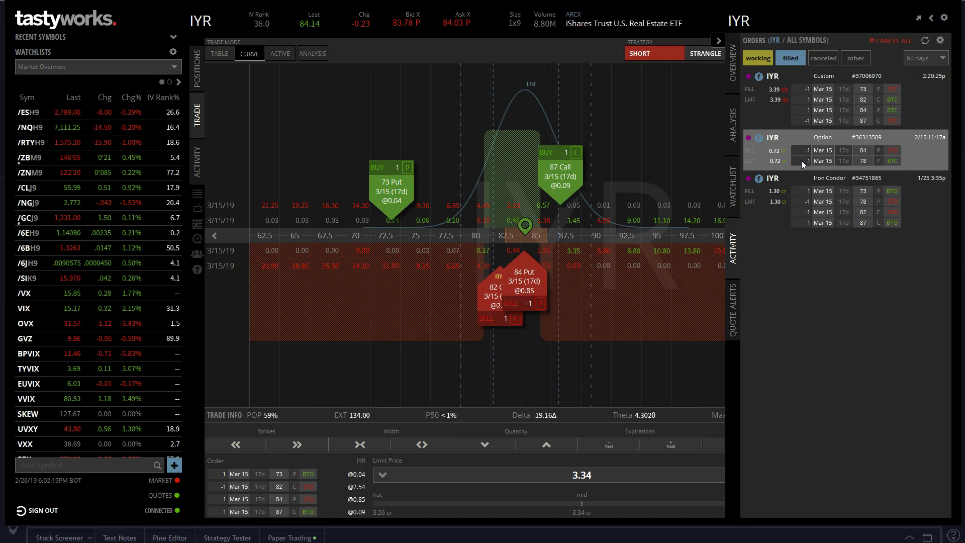
click(802, 193)
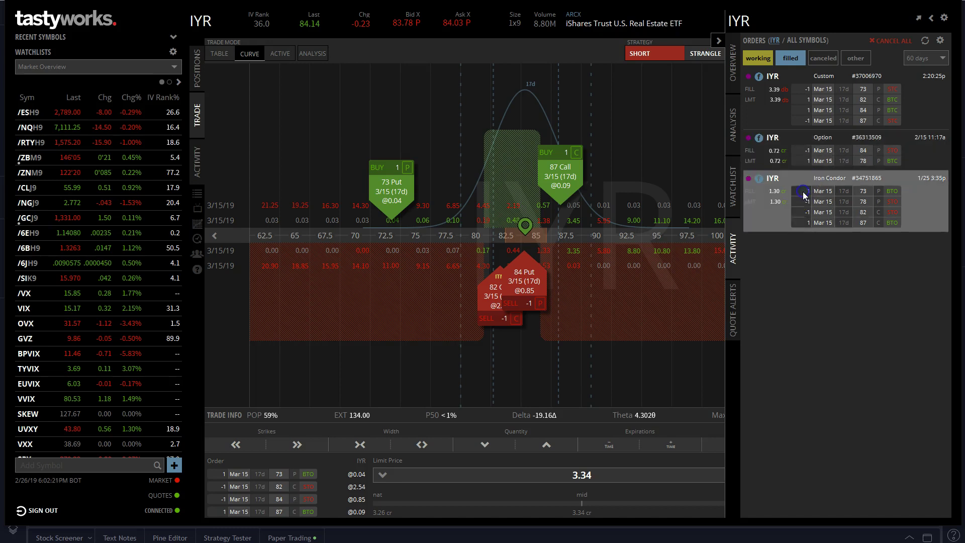
click(800, 214)
click(789, 159)
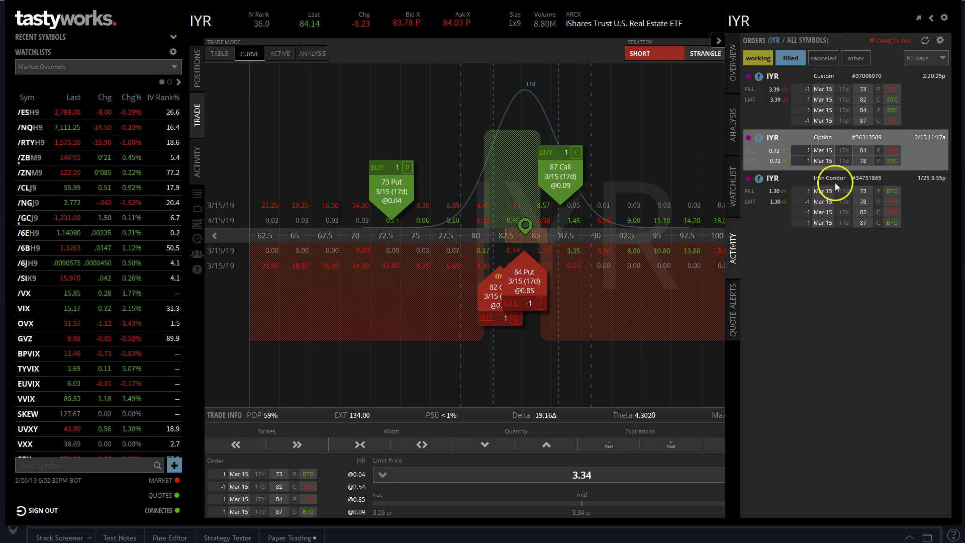
Add the IYR opening credit of 1.3 and the roll credit of 0.72 in Calculator, then put the calculator away.
click(407, 533)
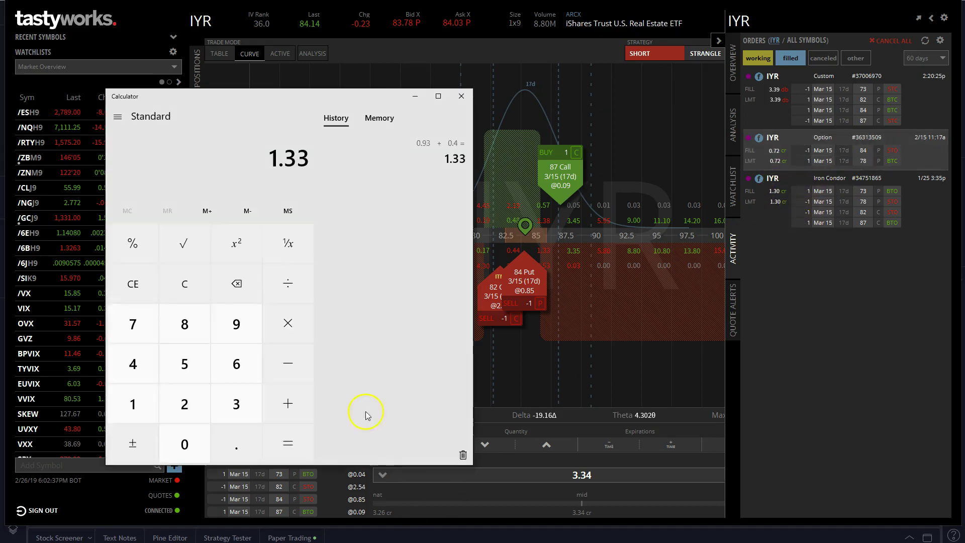
click(195, 294)
text(1.)
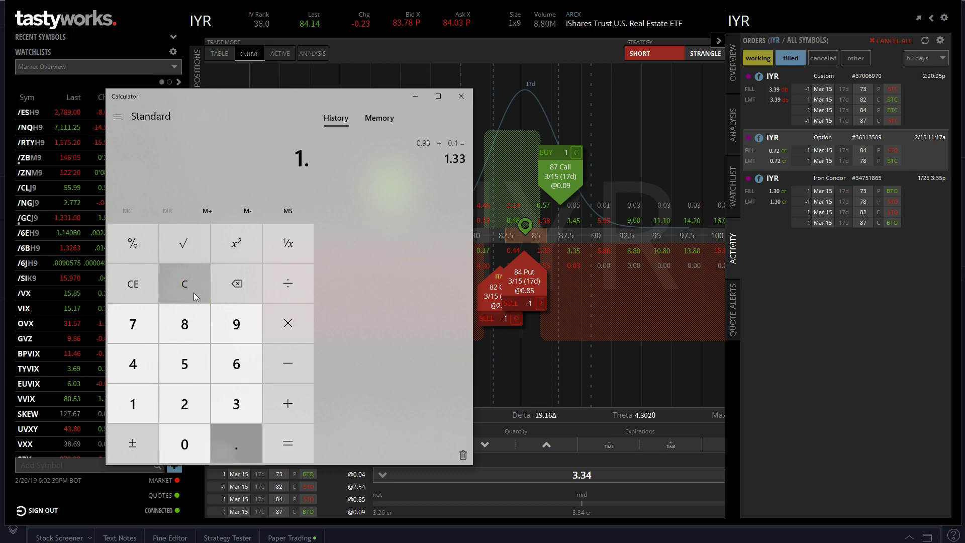
text(3+0.72=)
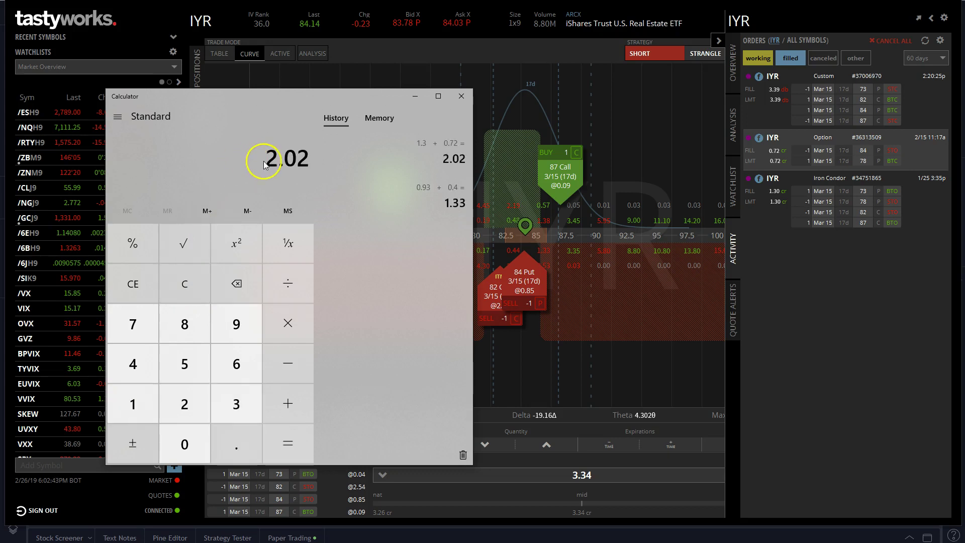
click(422, 96)
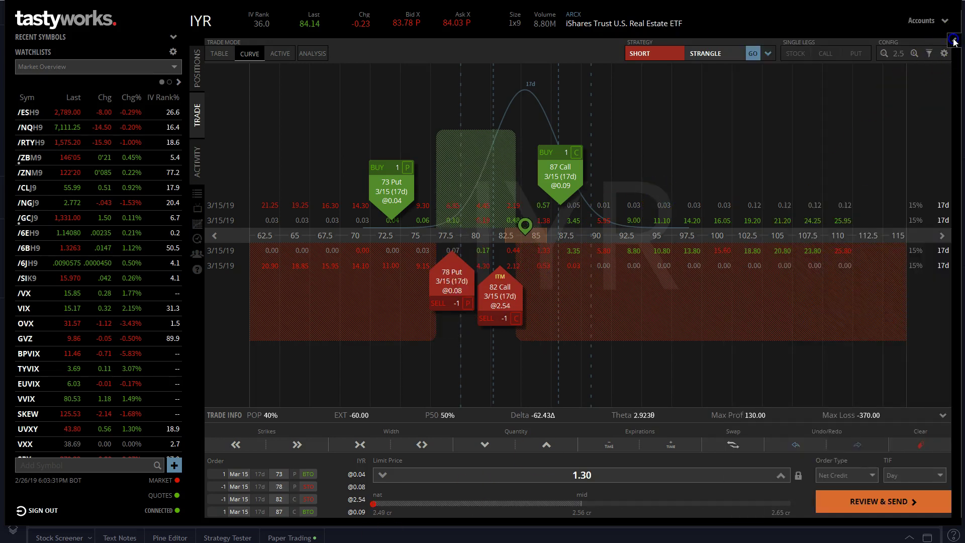
Move the short IYR put on the curve from strike 78 to 84 and set the order's limit price to 2.02.
click(954, 40)
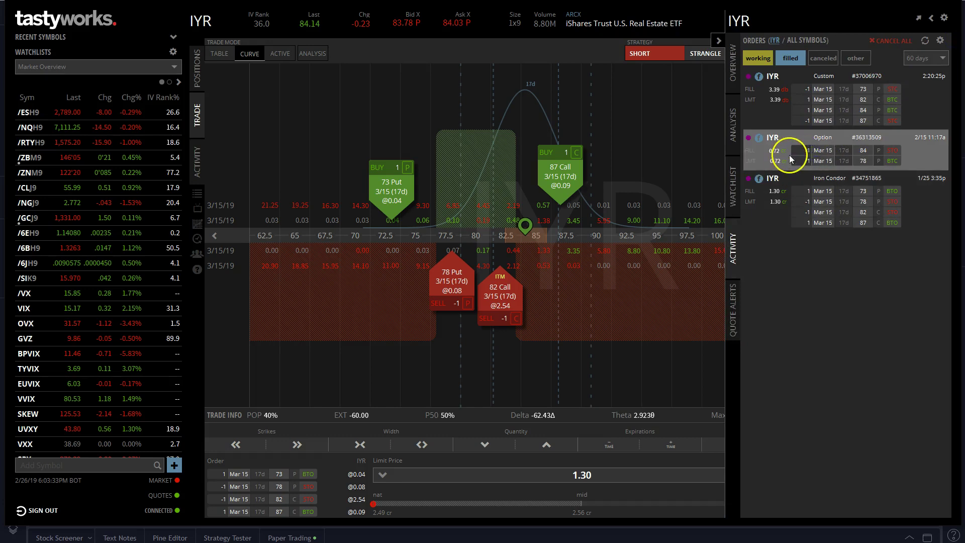
click(719, 41)
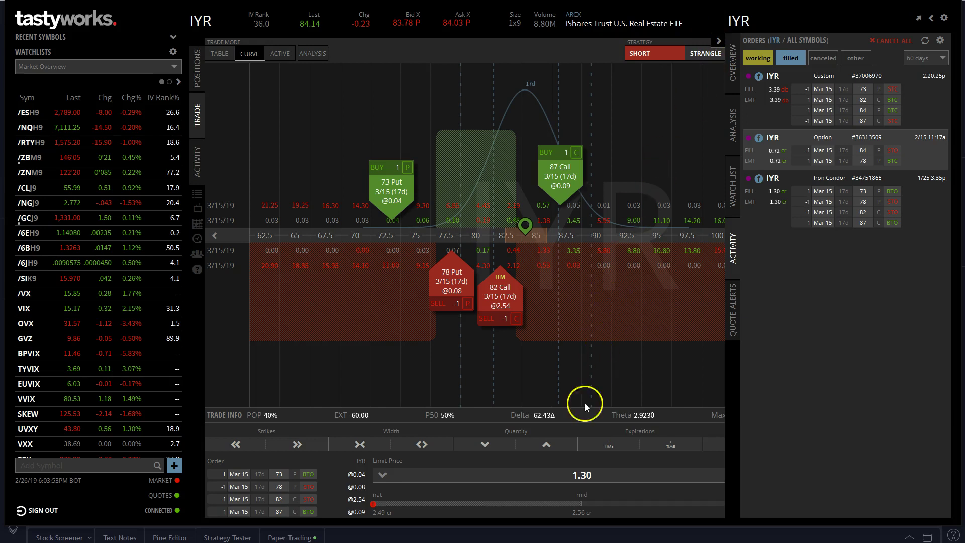
click(564, 474)
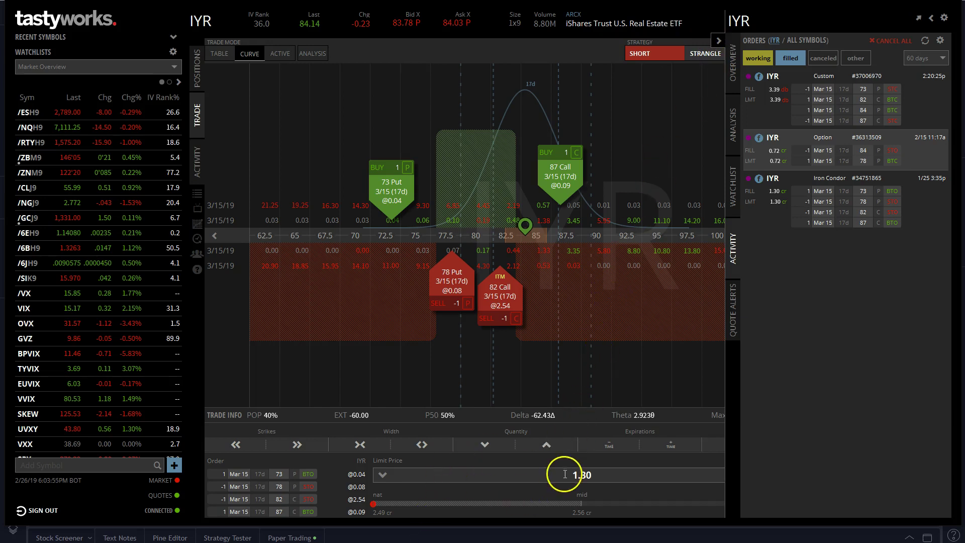
drag(458, 286, 532, 323)
click(566, 472)
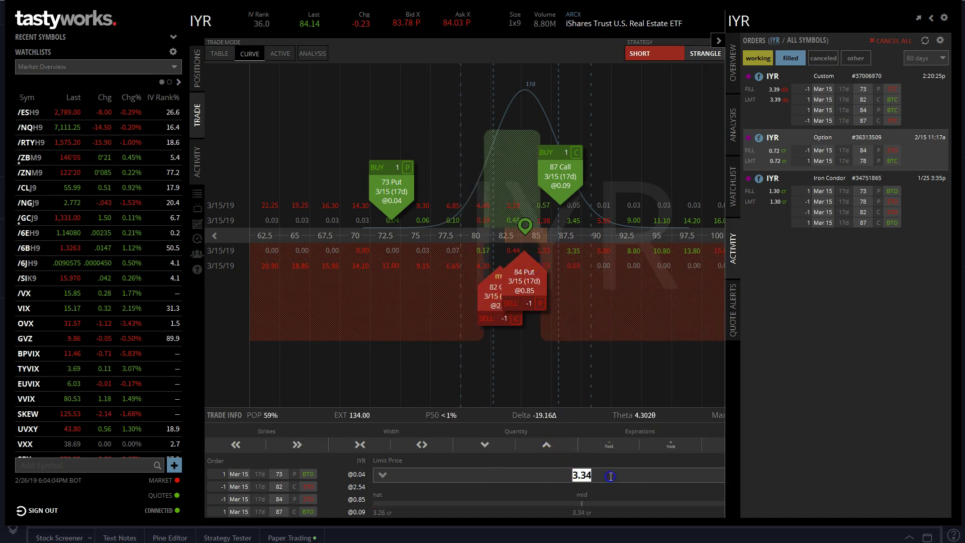
text(2.02)
click(719, 41)
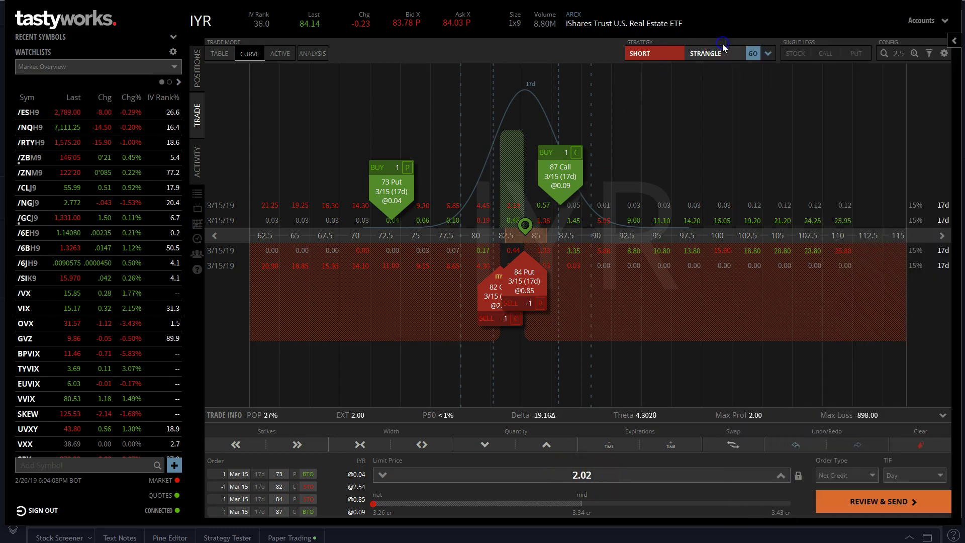
Show the P/L analysis graph for the inverted IYR iron condor across the full trade area.
scroll(480, 274, up, 2)
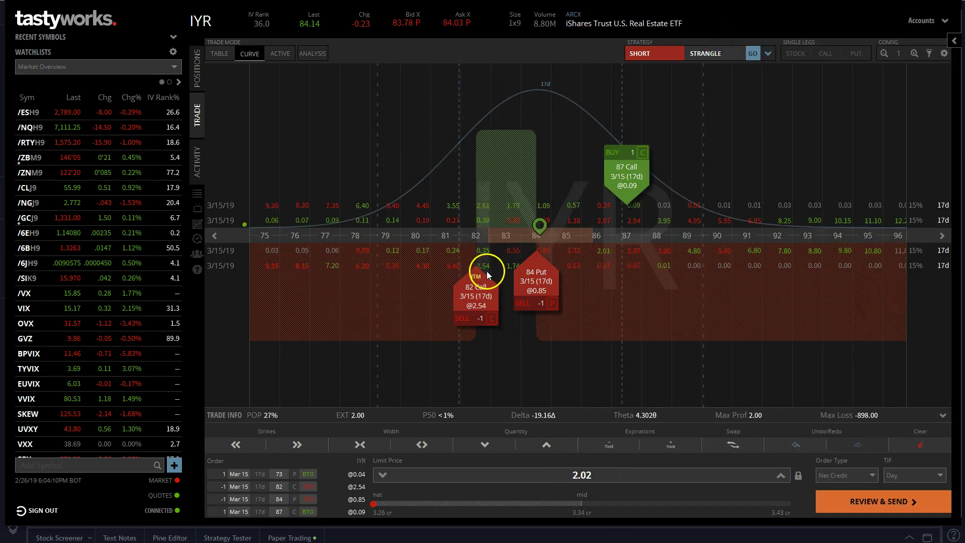
click(313, 54)
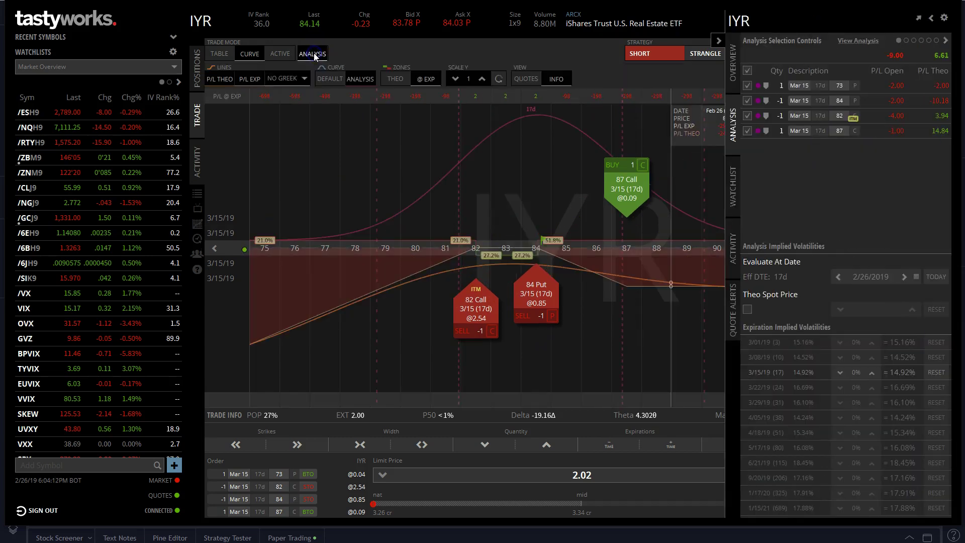
click(716, 39)
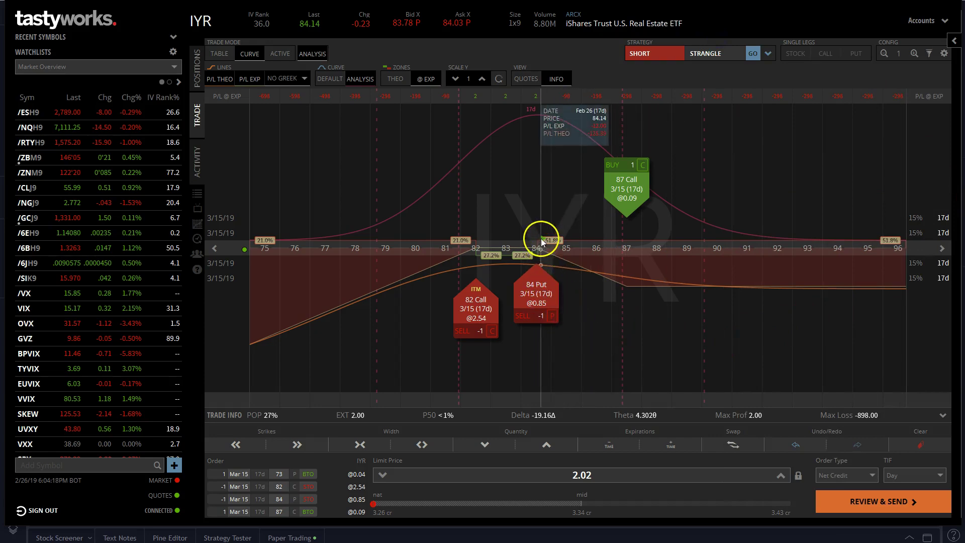
Examine the expiration and theoretical P/L along the graph between the 82 and 84 short strikes and at the 84.14 closing price.
click(542, 266)
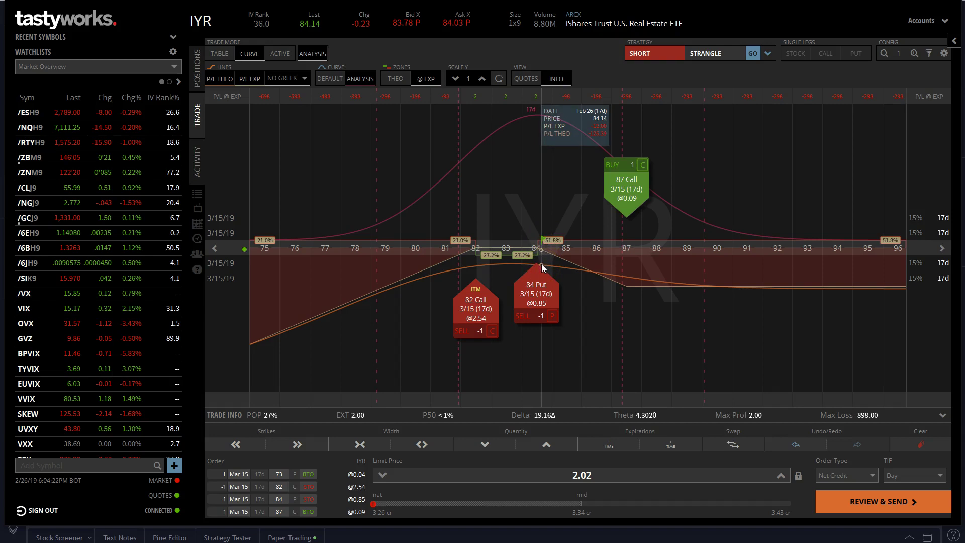
mouse_move(542, 261)
mouse_down()
mouse_move(514, 261)
mouse_move(517, 129)
mouse_move(503, 212)
mouse_move(532, 252)
mouse_move(506, 242)
mouse_move(510, 258)
mouse_up()
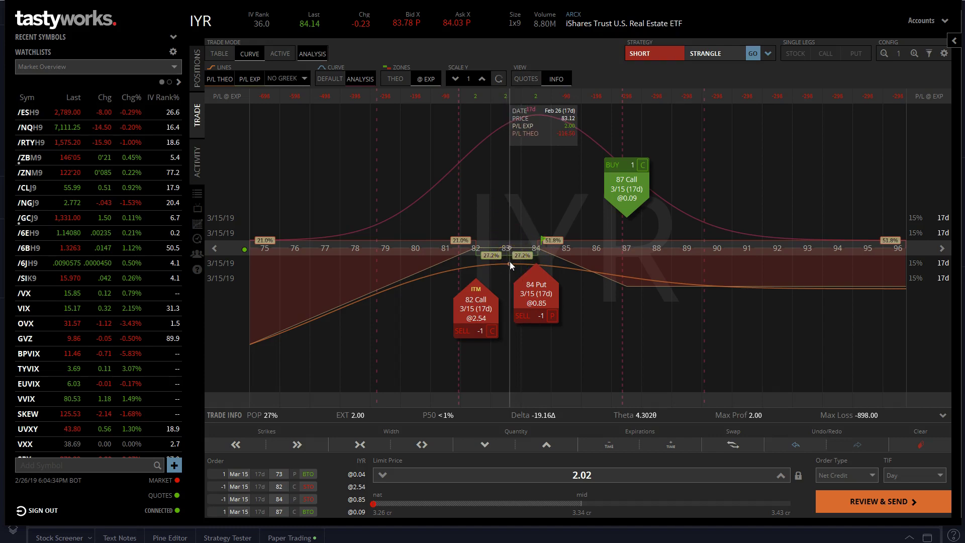
drag(509, 261, 503, 259)
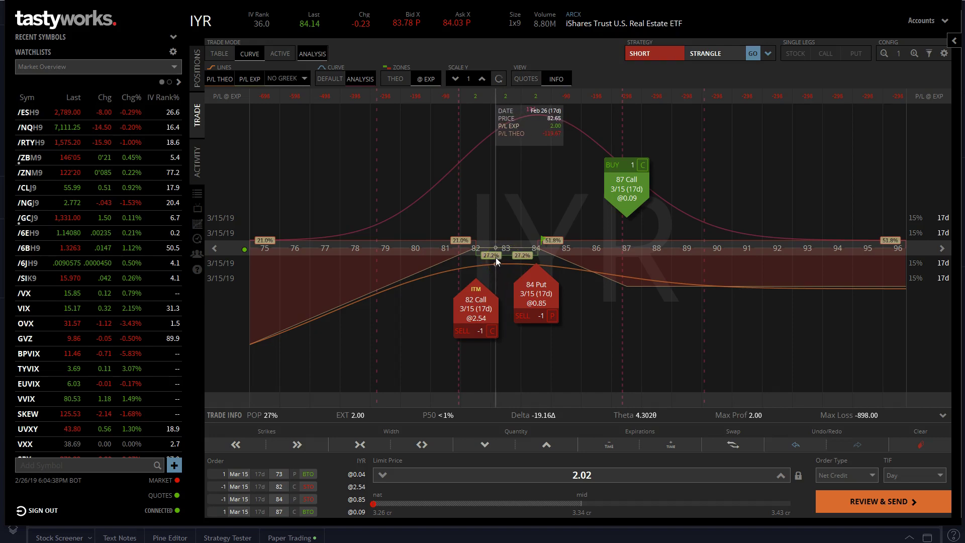
click(515, 262)
mouse_move(514, 261)
mouse_down()
mouse_move(496, 252)
mouse_move(535, 256)
mouse_move(482, 250)
mouse_move(518, 255)
mouse_move(489, 258)
mouse_move(534, 255)
mouse_move(489, 261)
mouse_move(520, 261)
mouse_up()
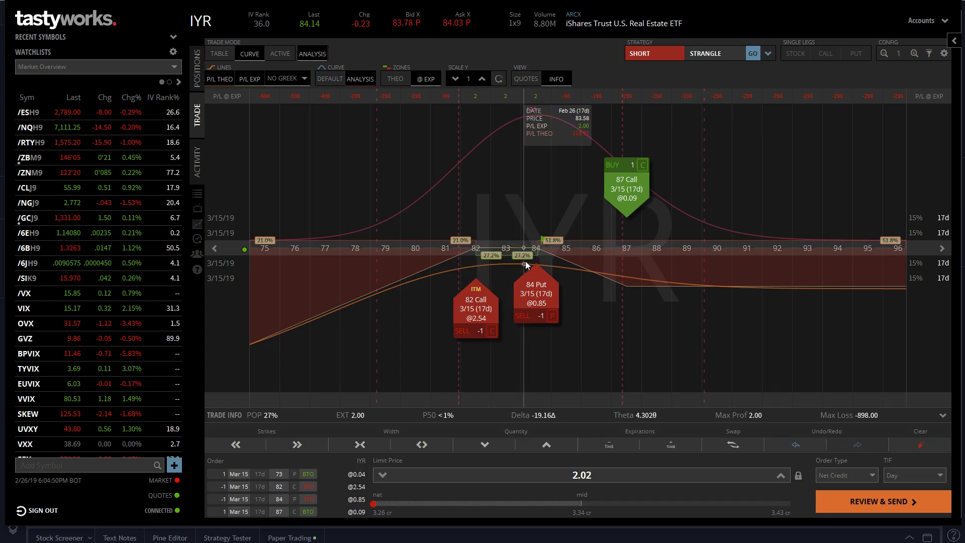
click(546, 256)
drag(547, 257, 542, 259)
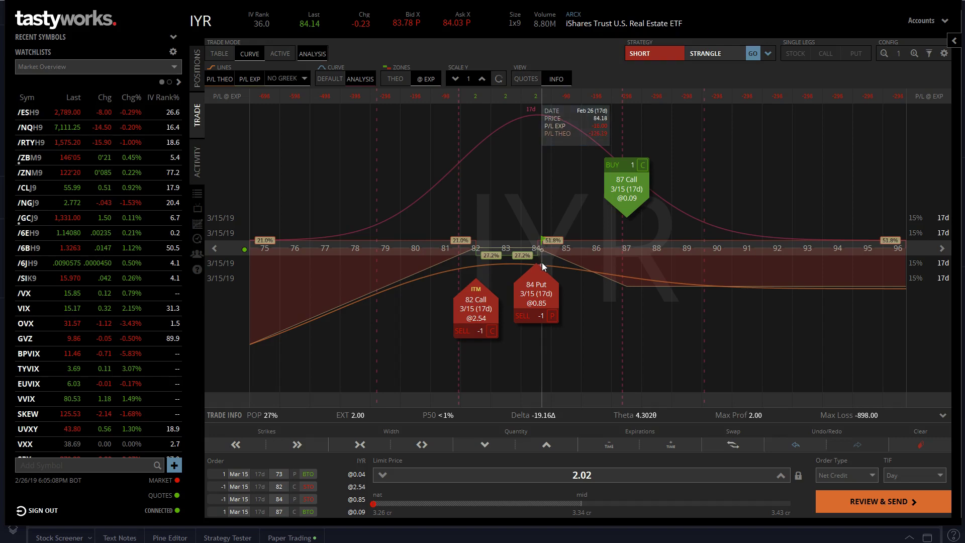
click(542, 288)
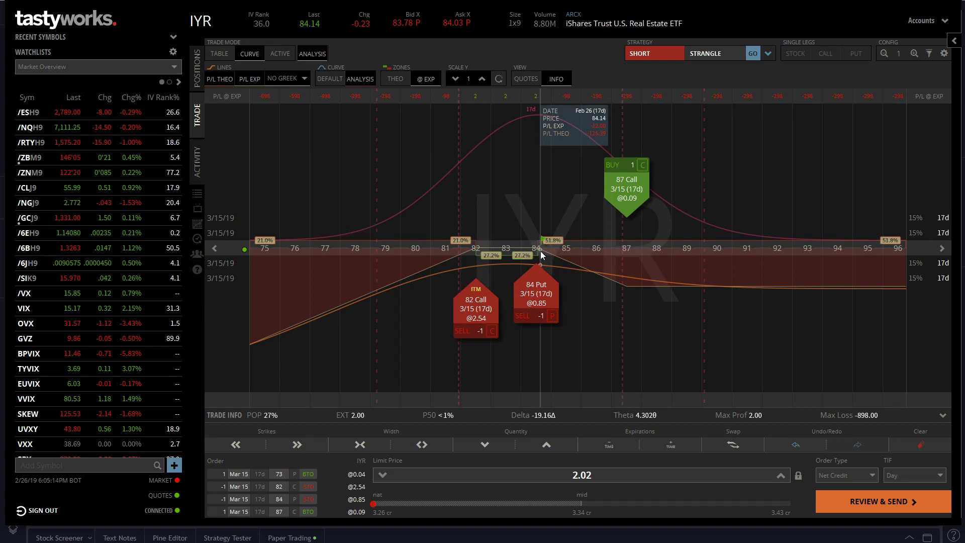
Check the IYR trade's profit in the tracking spreadsheet and return to the tastyworks P/L graph.
click(564, 180)
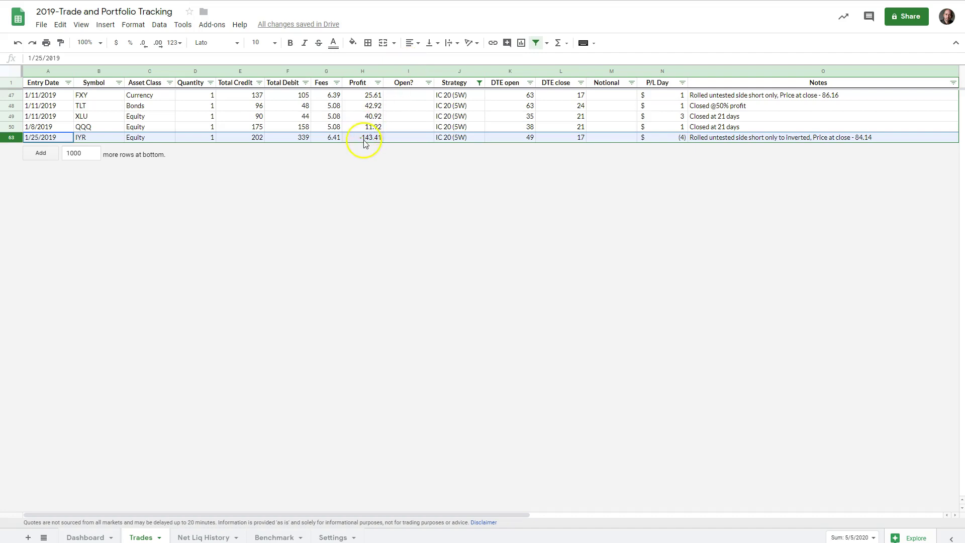
key(alt+Tab)
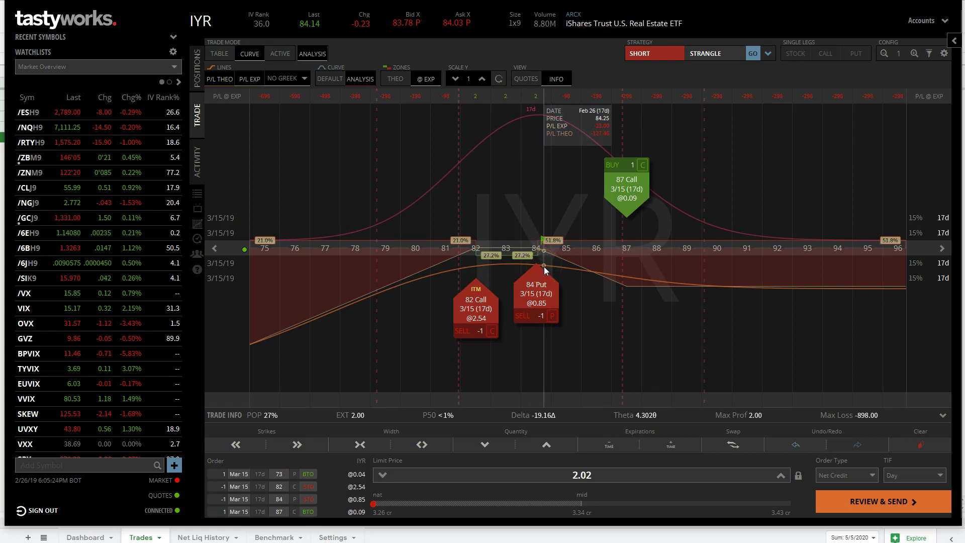
click(577, 272)
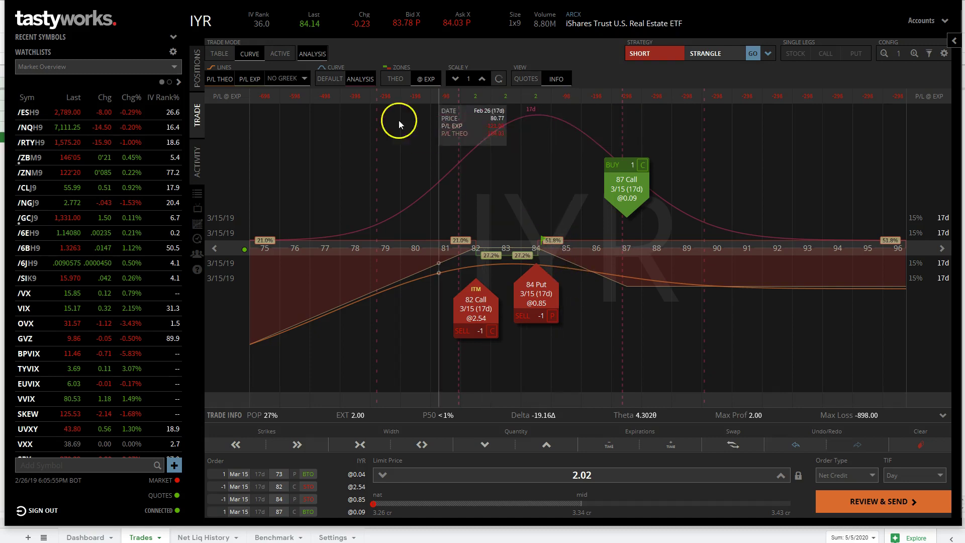
View the IYR March 15 option chain as a table, then return to the curve view.
click(227, 54)
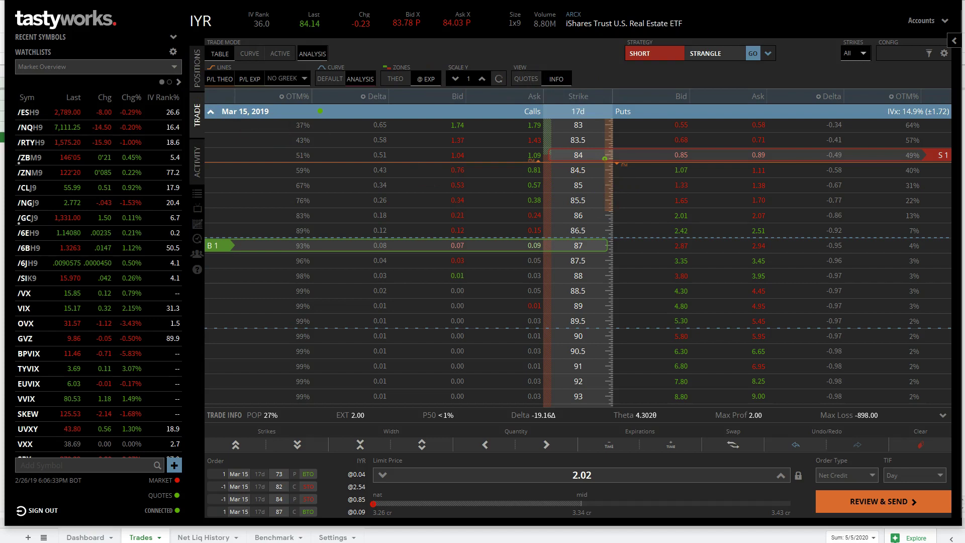
click(278, 55)
click(249, 56)
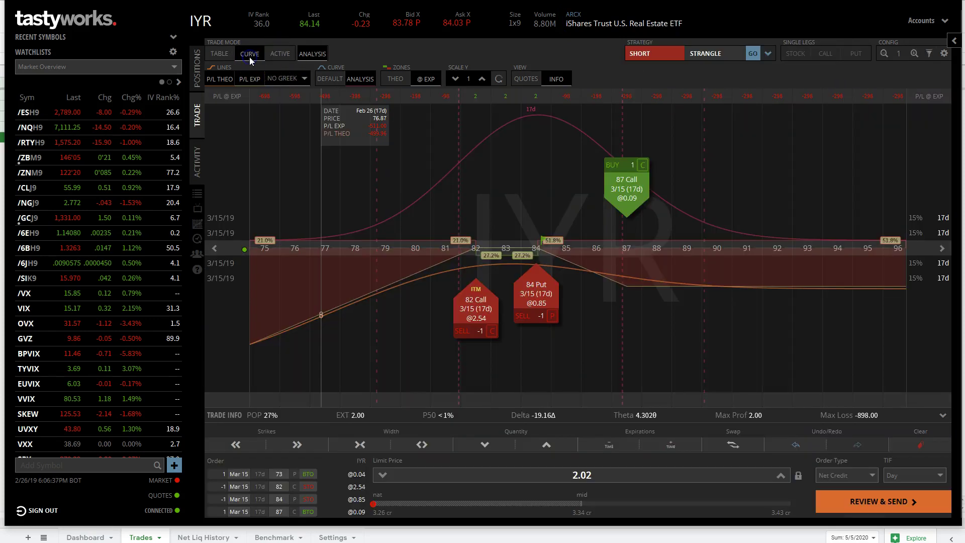